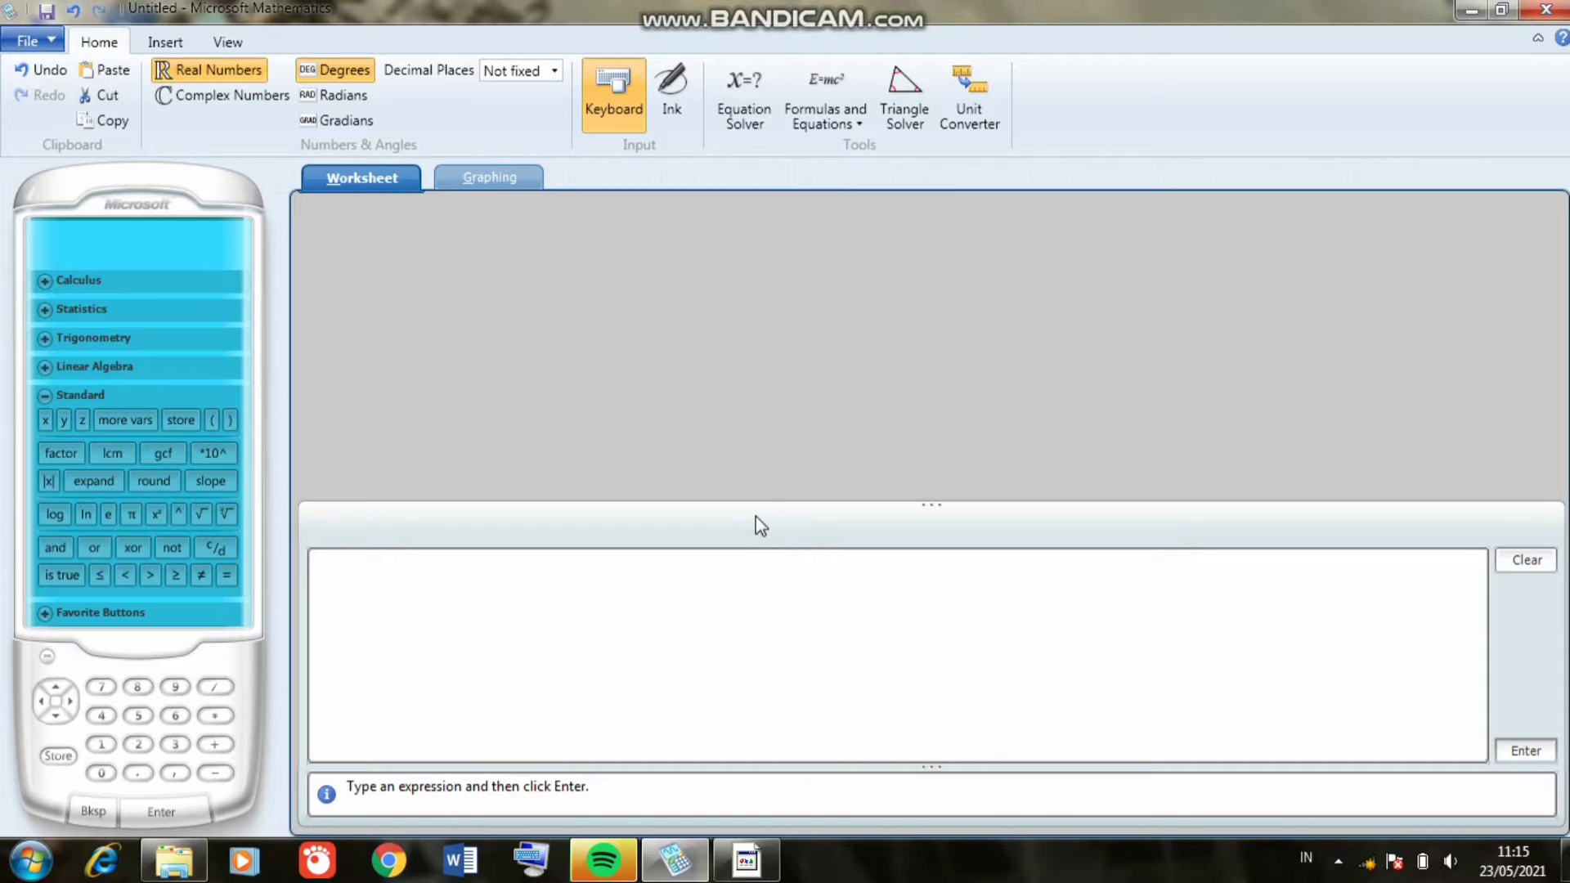
Step: Open the Triangle Solver and check which kinds of results it can show, keeping the rules used to calculate selected
{"action": "left_click", "coordinate": [905, 92]}
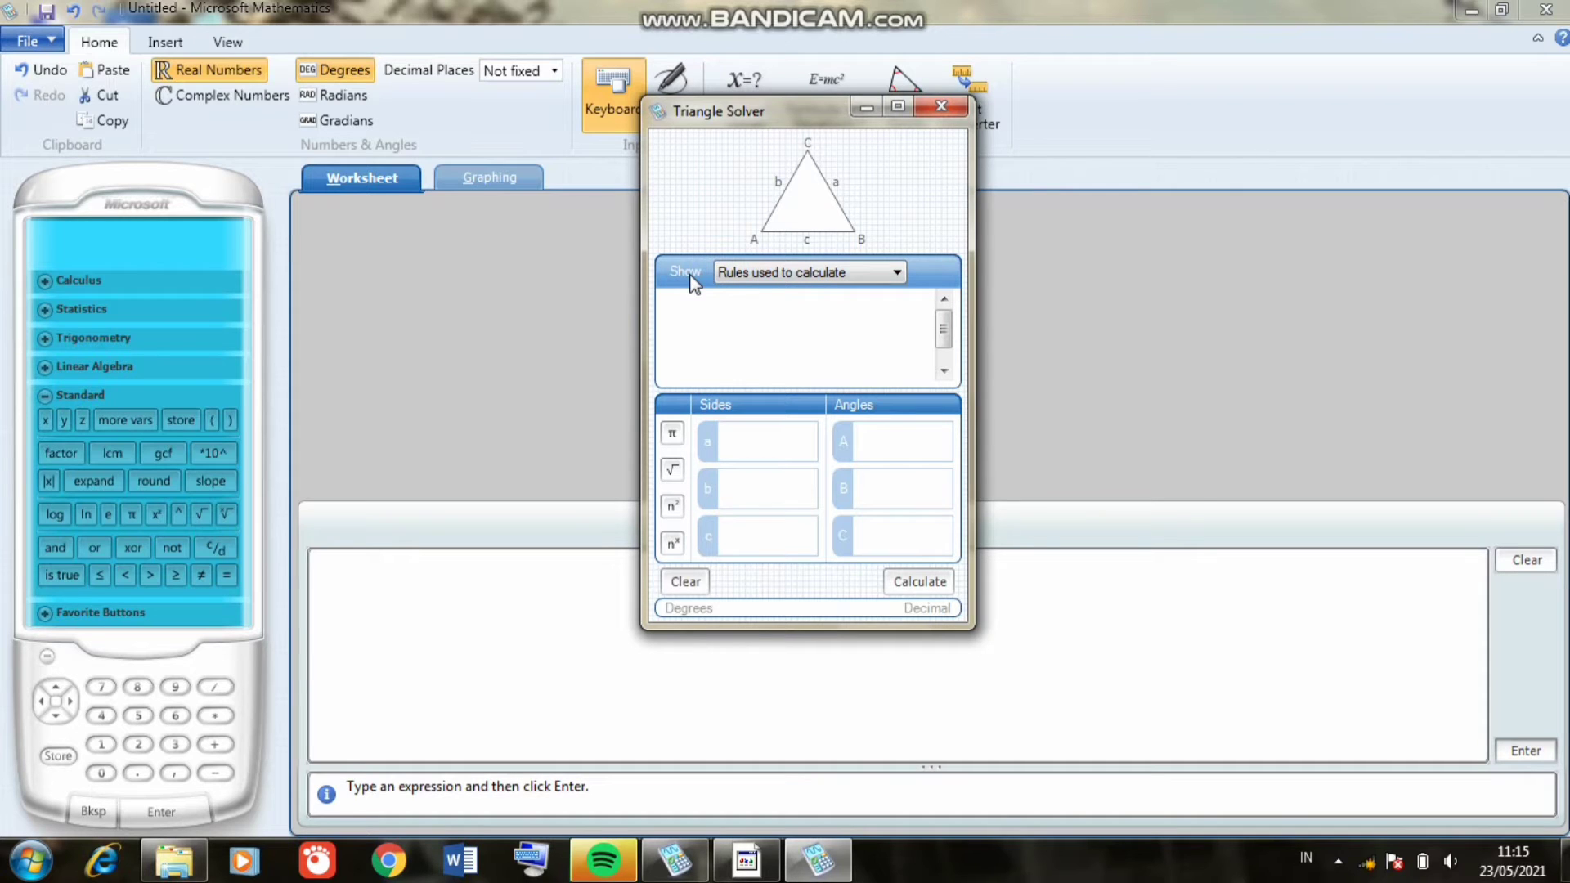
{"action": "left_click", "coordinate": [732, 277]}
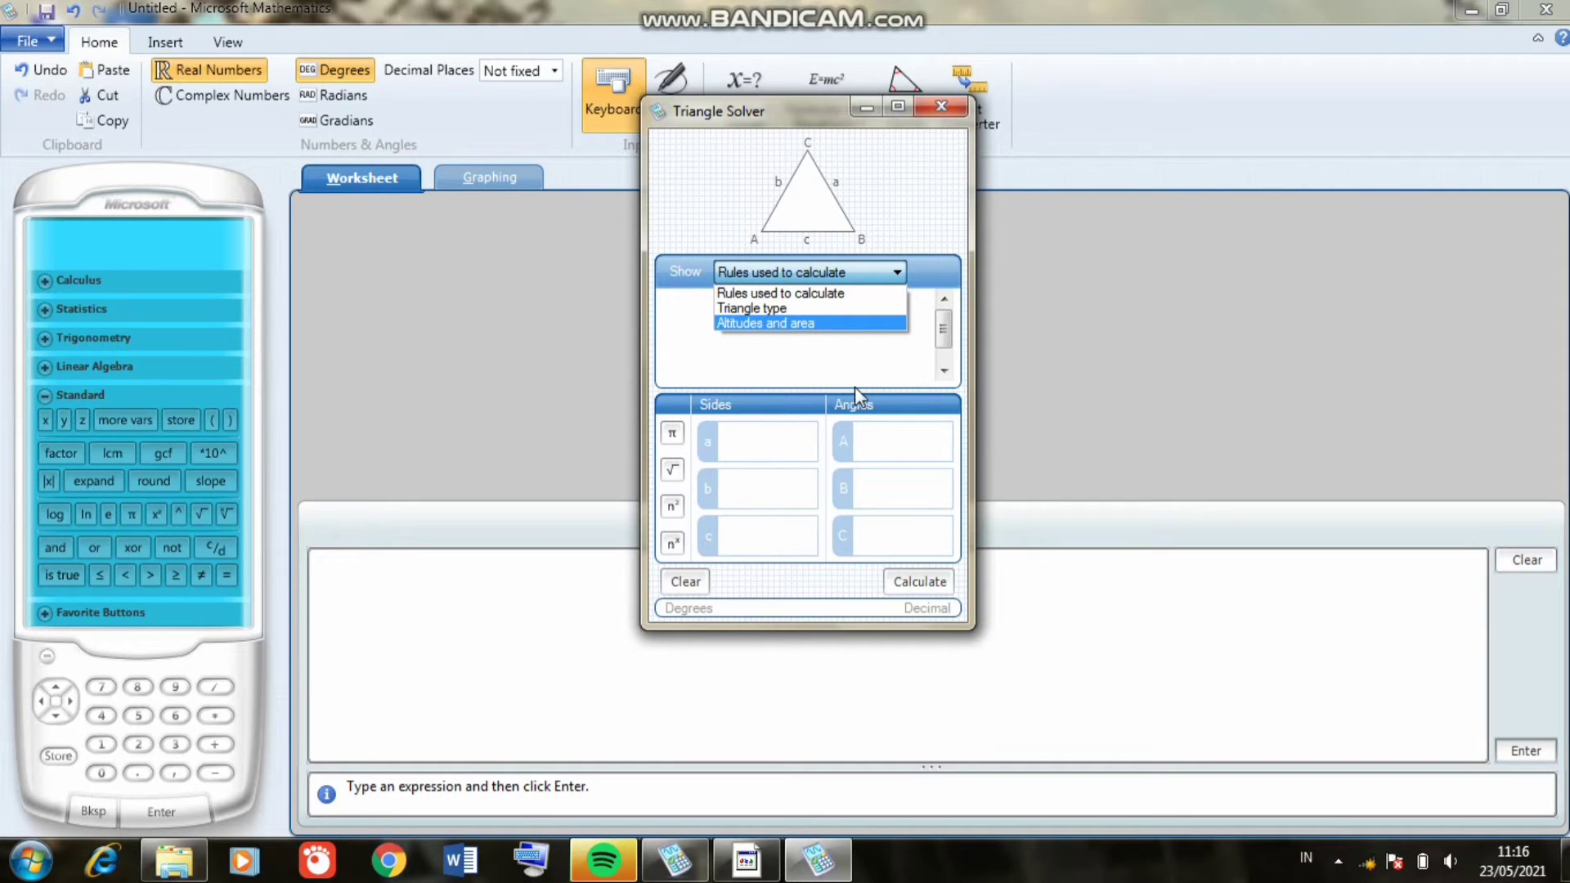
{"action": "left_click", "coordinate": [781, 394]}
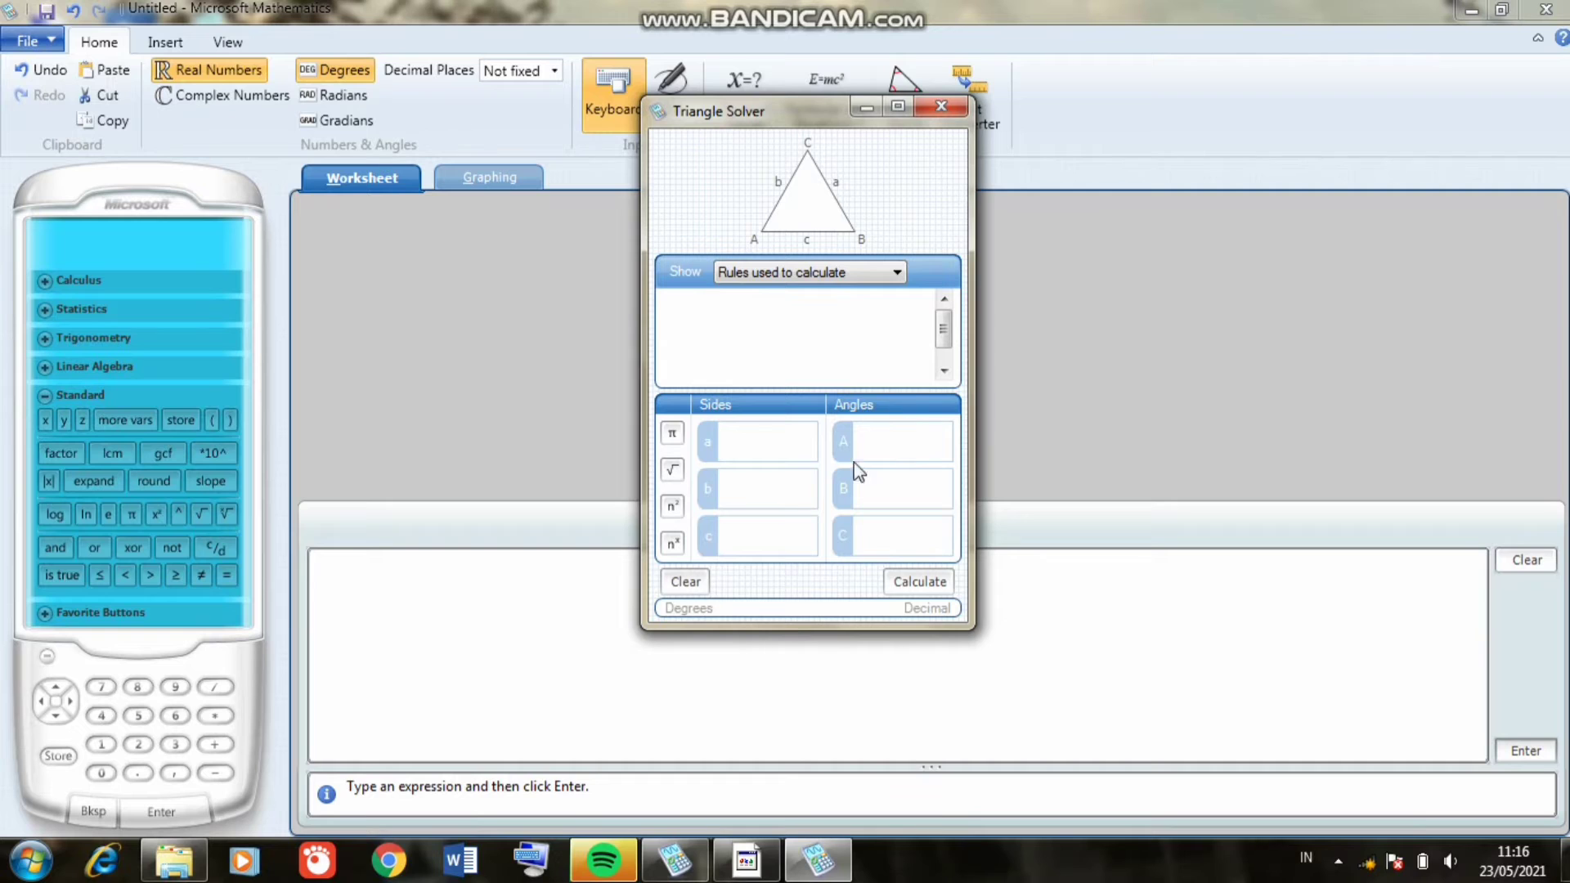
Step: Calculate the triangle with side a set to 3, side b to 4 and side c to 5
{"action": "left_click", "coordinate": [759, 431]}
{"action": "type", "text": "3"}
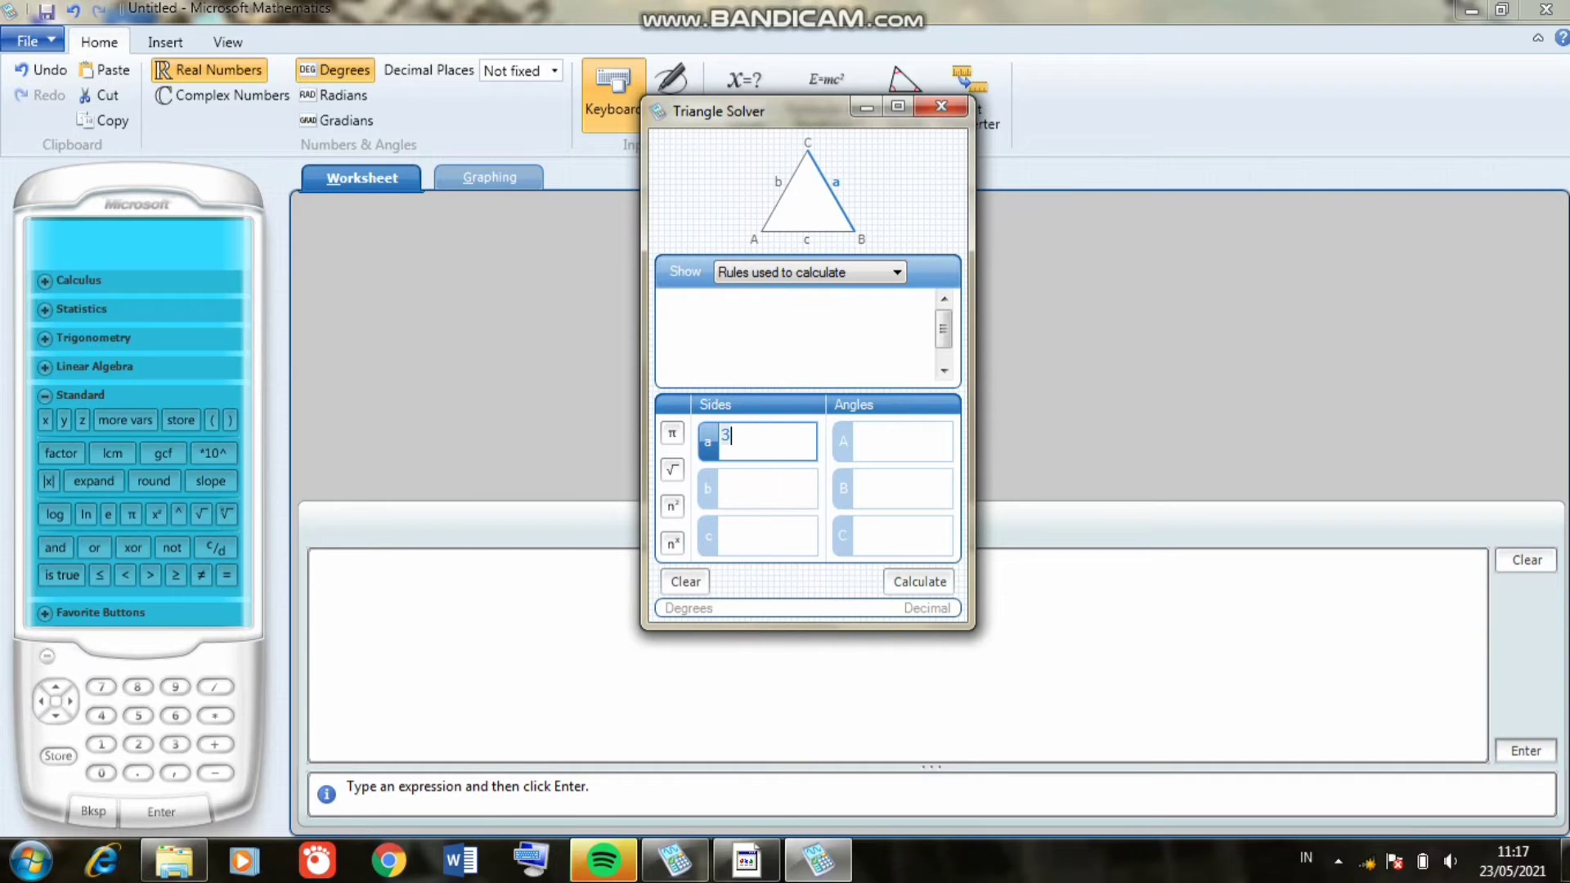
{"action": "left_click", "coordinate": [759, 489]}
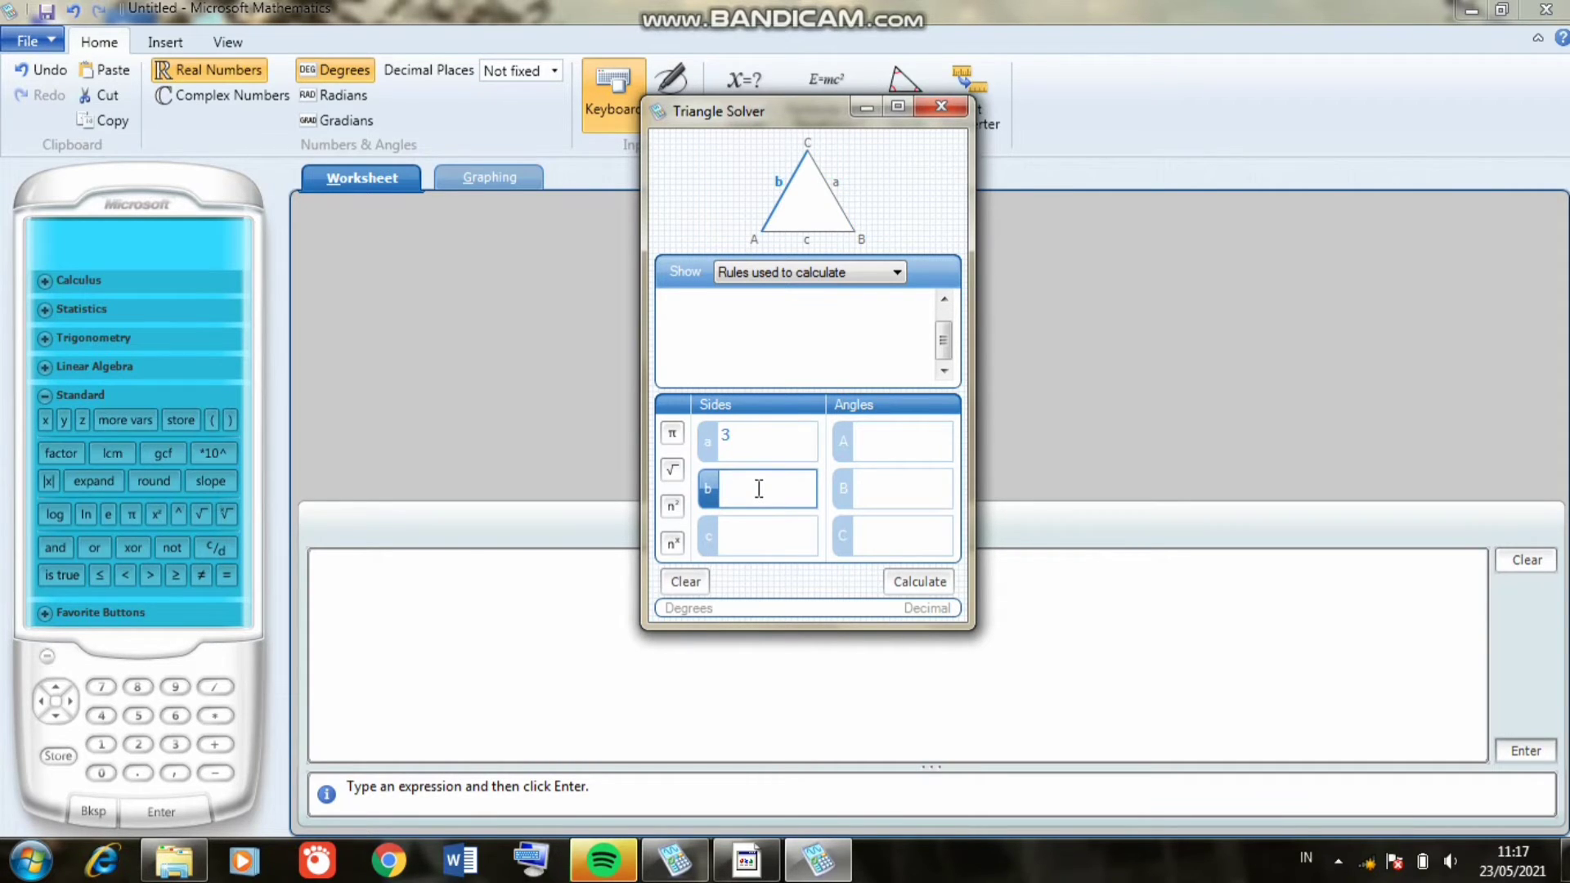
{"action": "type", "text": "4"}
{"action": "left_click", "coordinate": [760, 532]}
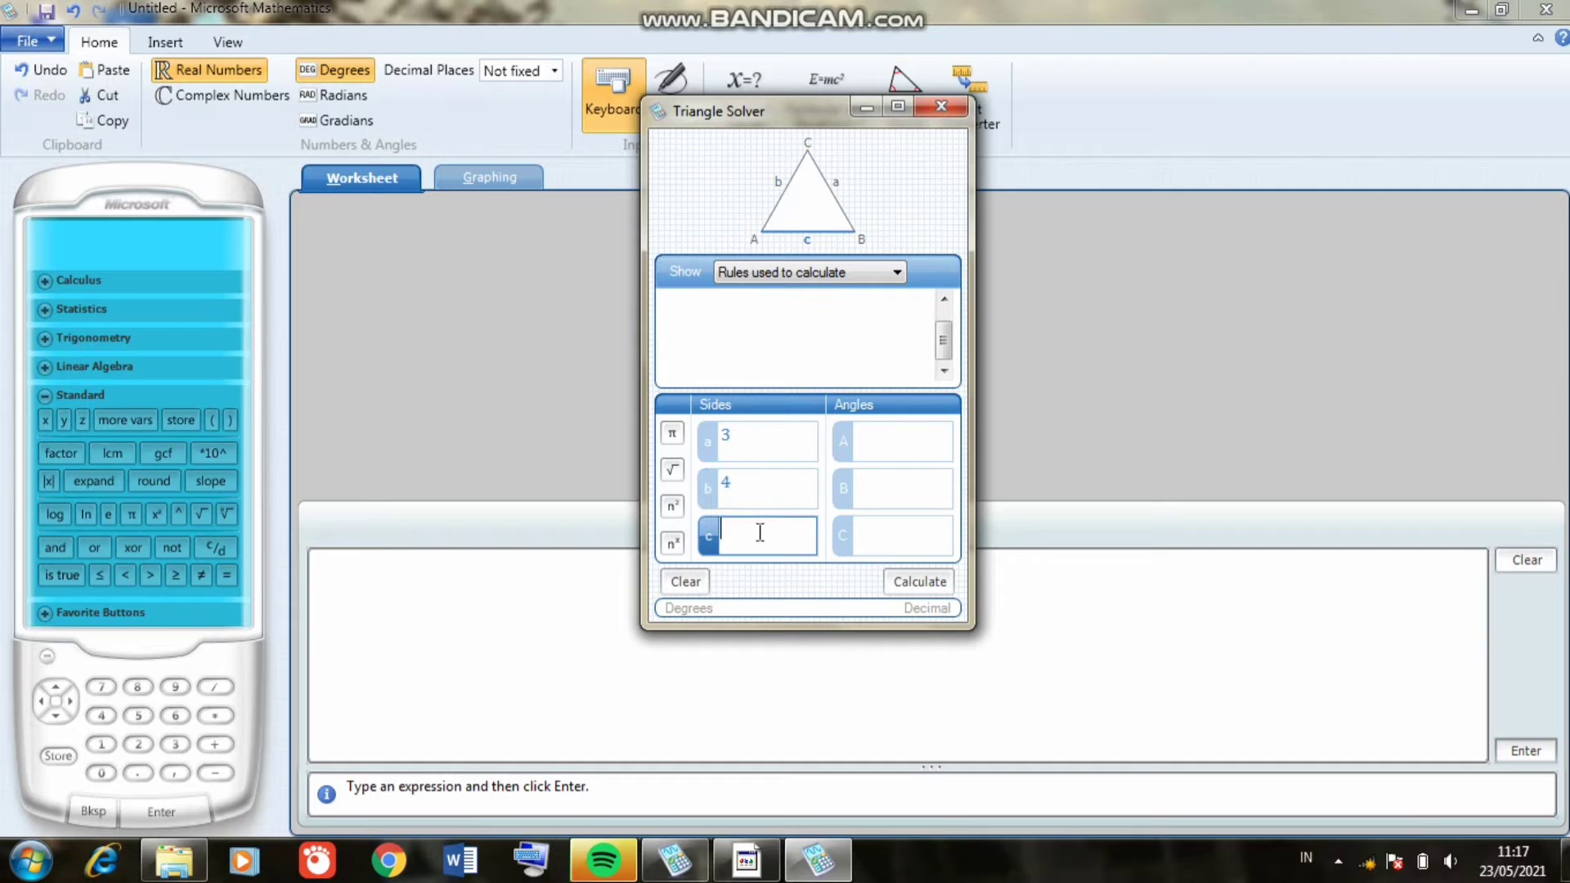
{"action": "type", "text": "5"}
{"action": "left_click", "coordinate": [903, 587]}
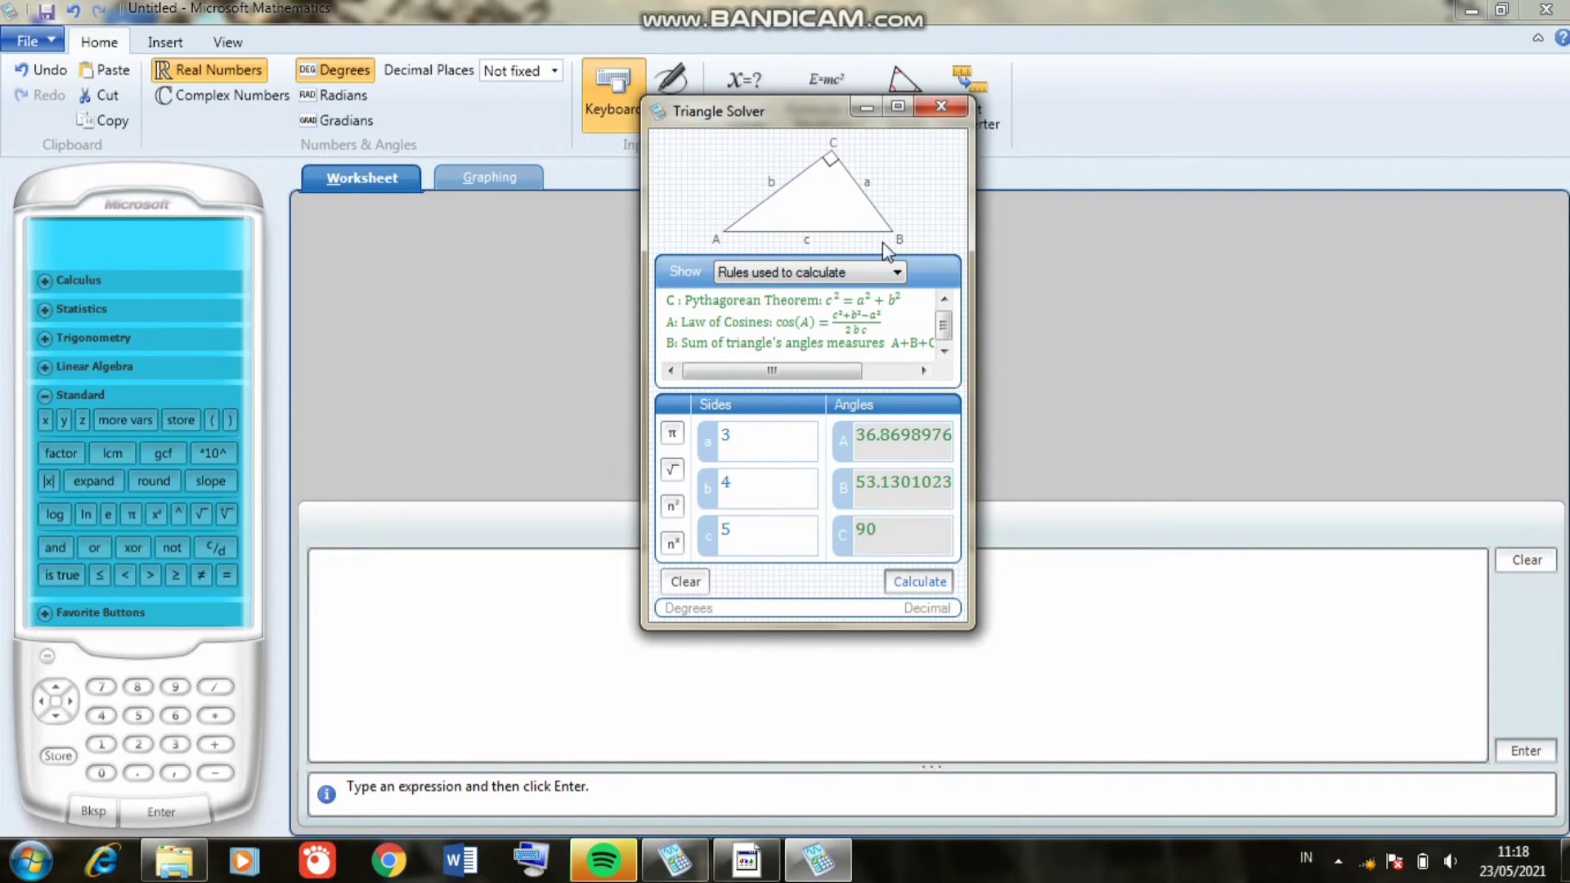
Step: Read the full rules used to calculate the triangle and switch the displayed results to the triangle type
{"action": "left_click", "coordinate": [914, 372]}
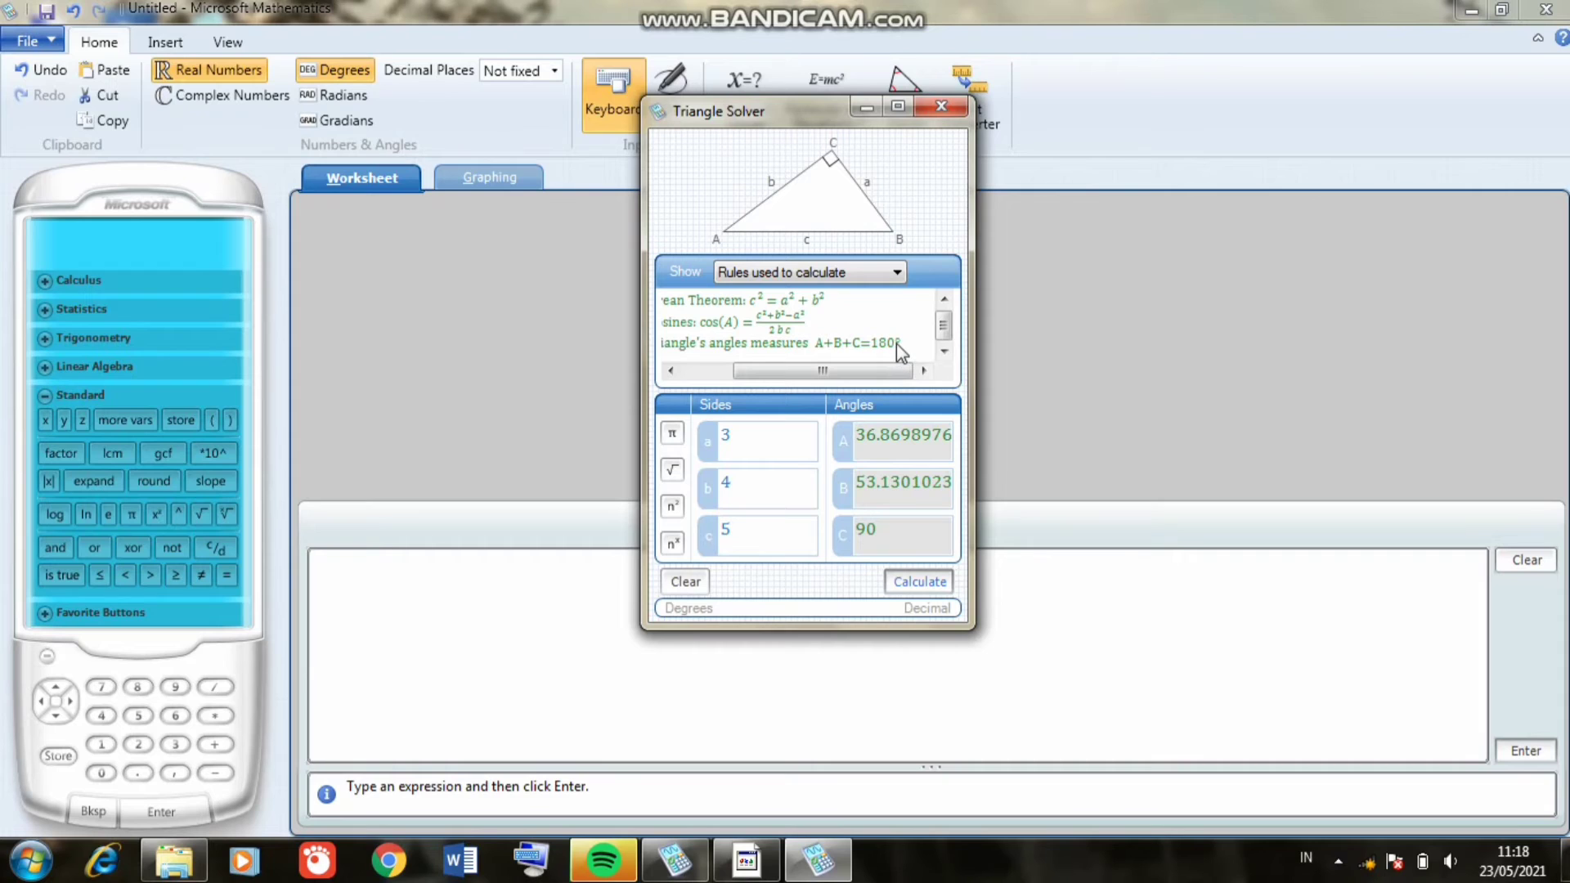
{"action": "left_click", "coordinate": [857, 278]}
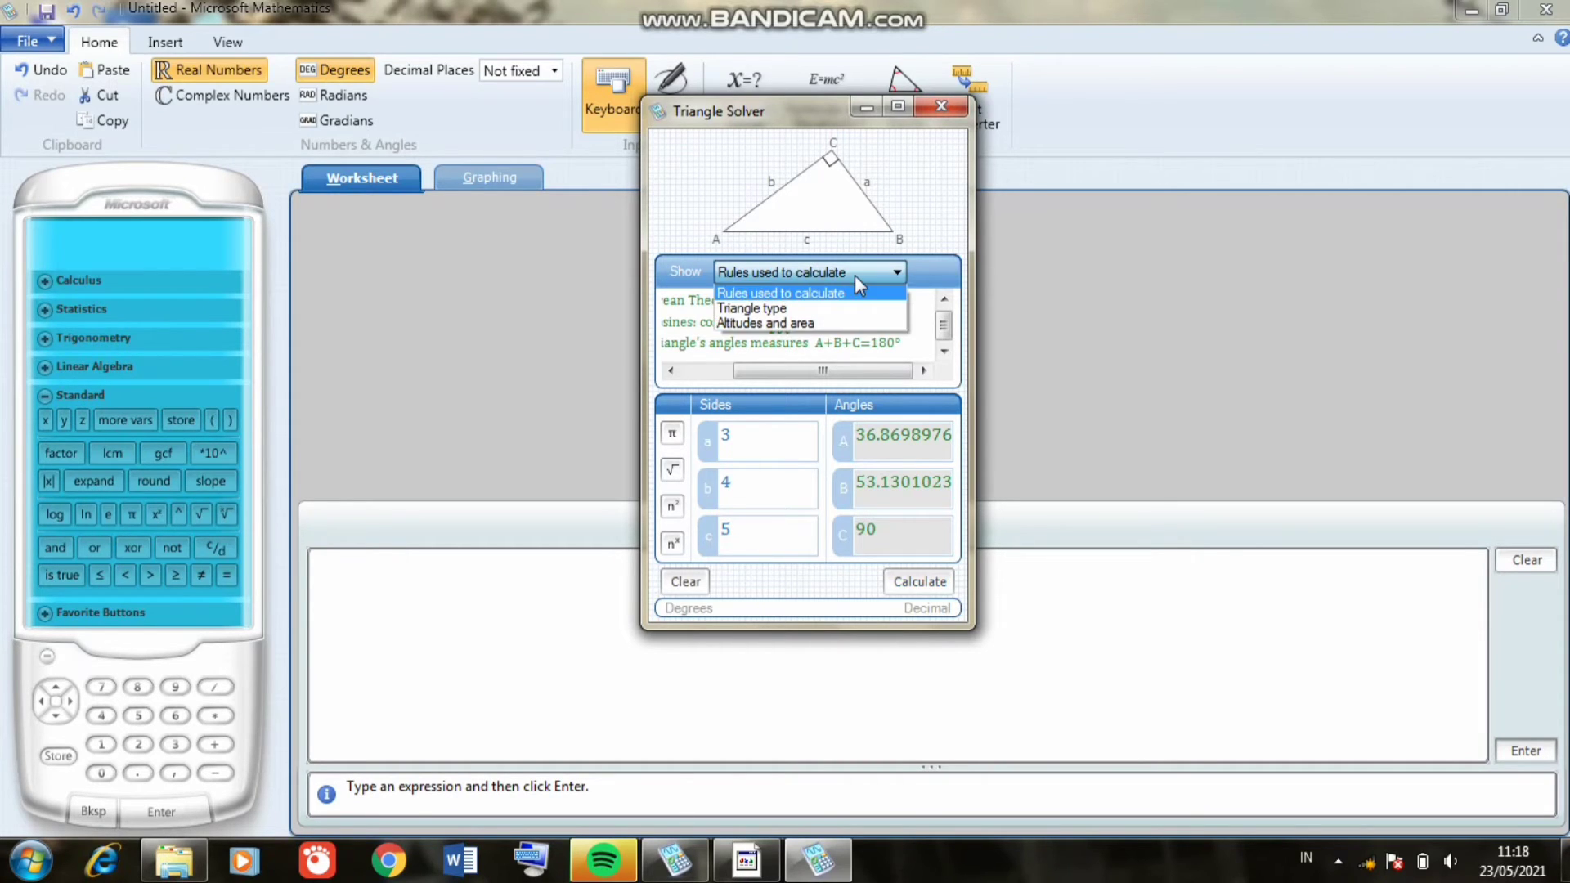
{"action": "left_click", "coordinate": [851, 300]}
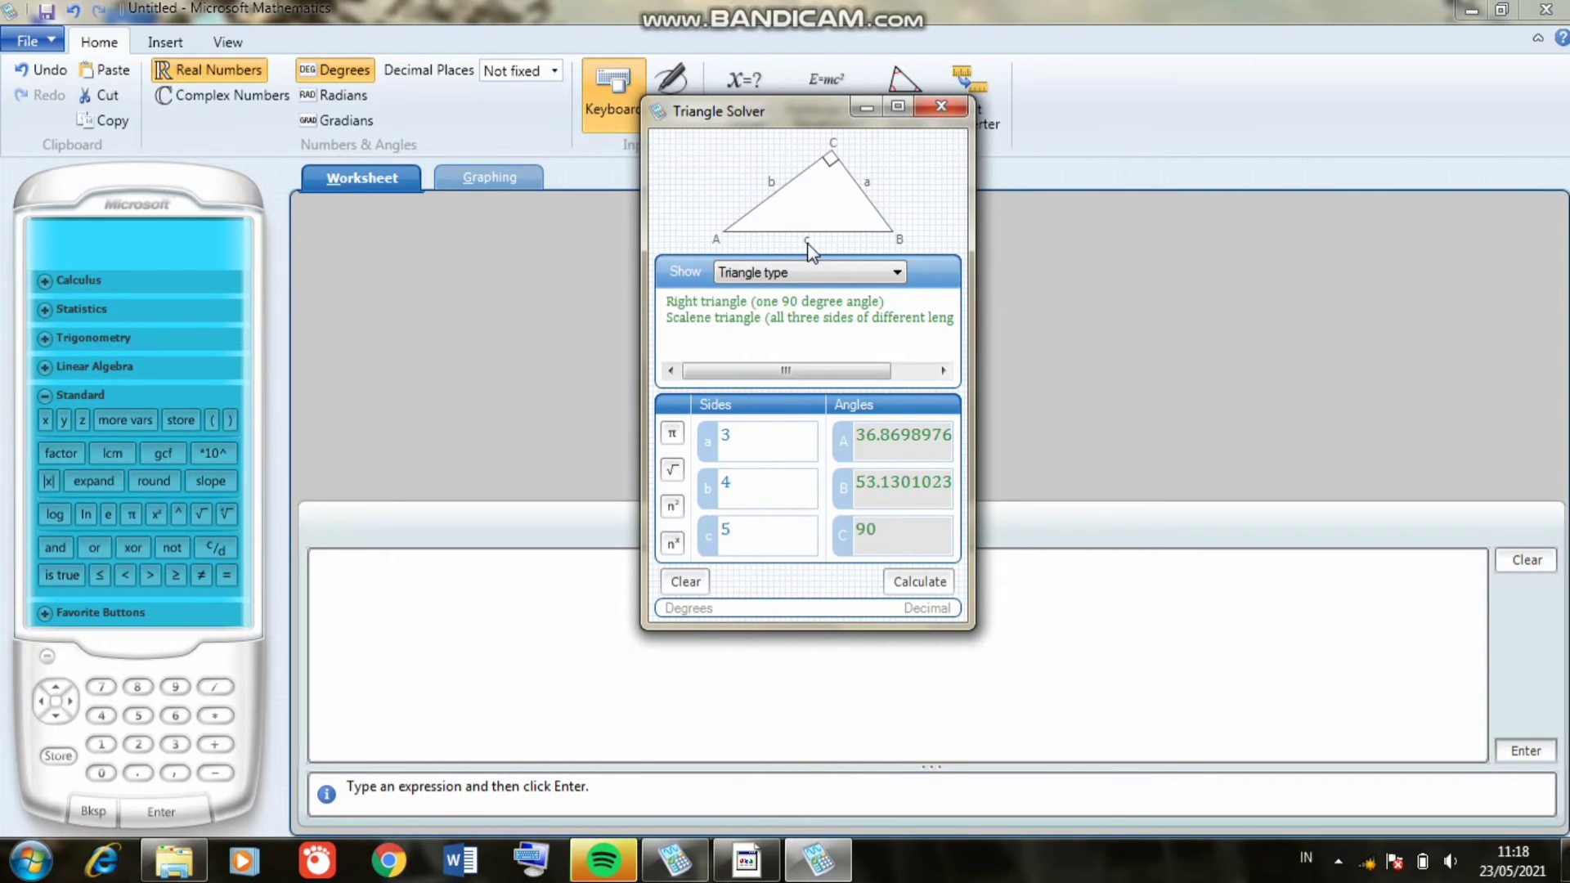
Step: Show the triangle's altitudes and area, and close the Triangle Solver
{"action": "left_click", "coordinate": [861, 274]}
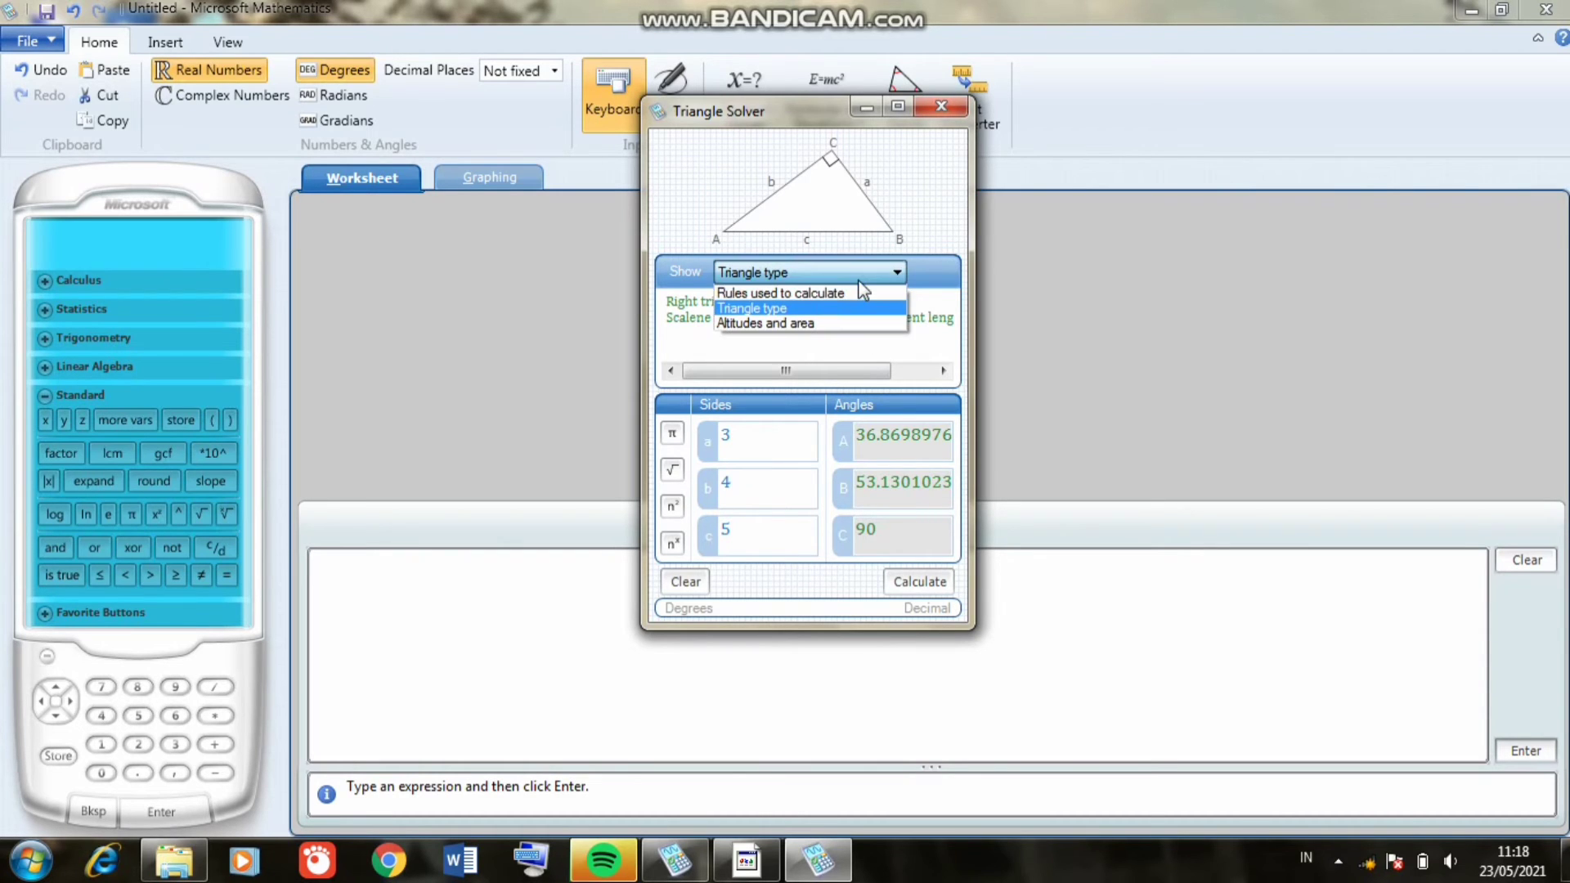
{"action": "left_click", "coordinate": [852, 324]}
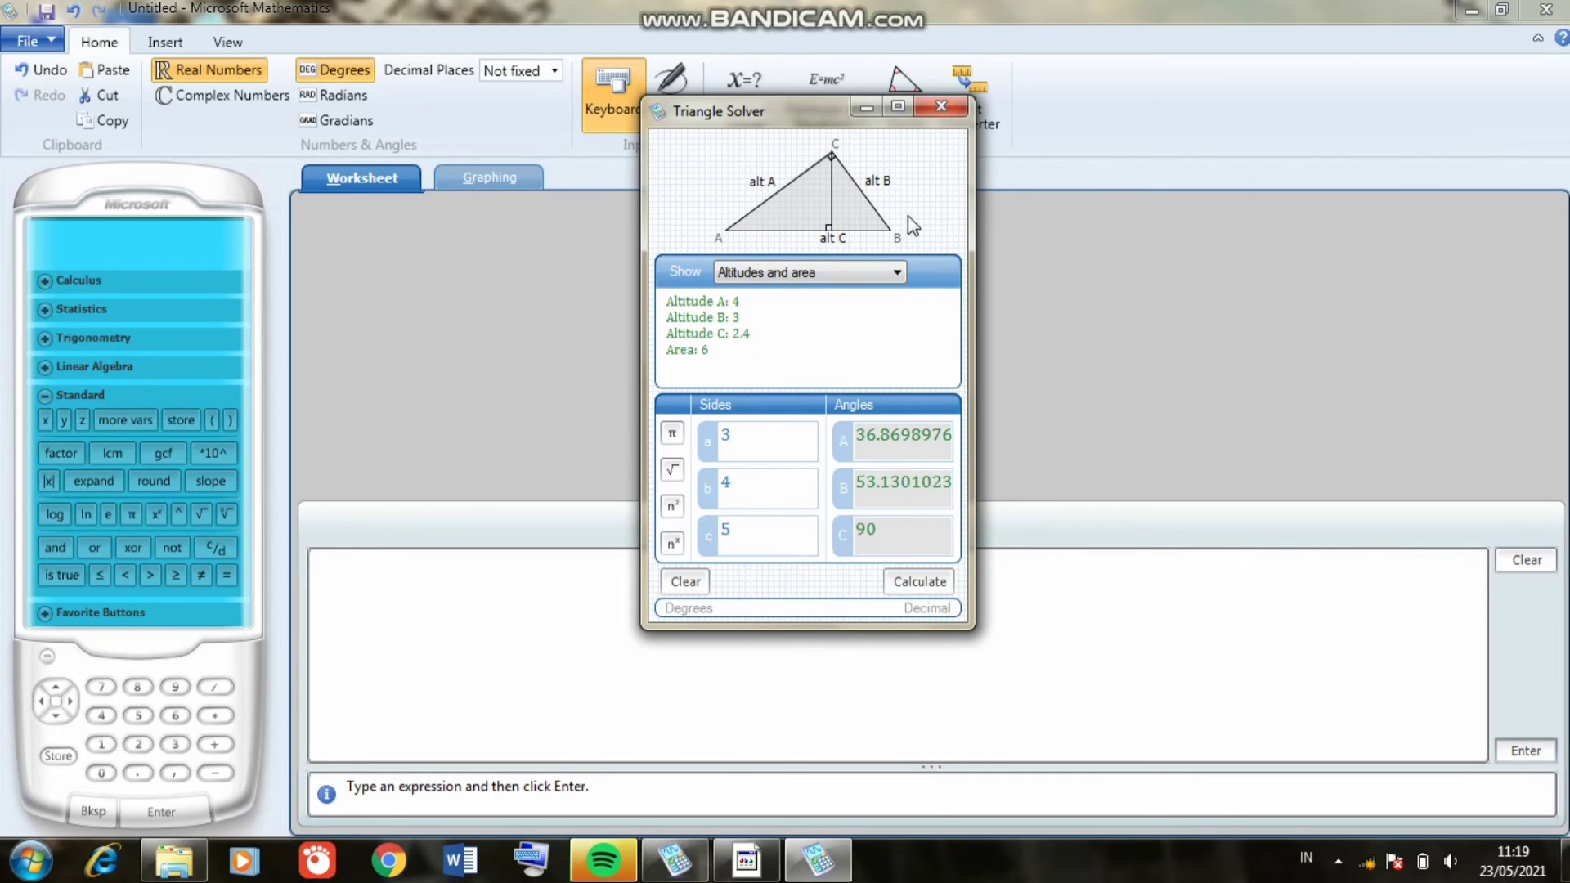
{"action": "left_click", "coordinate": [939, 107]}
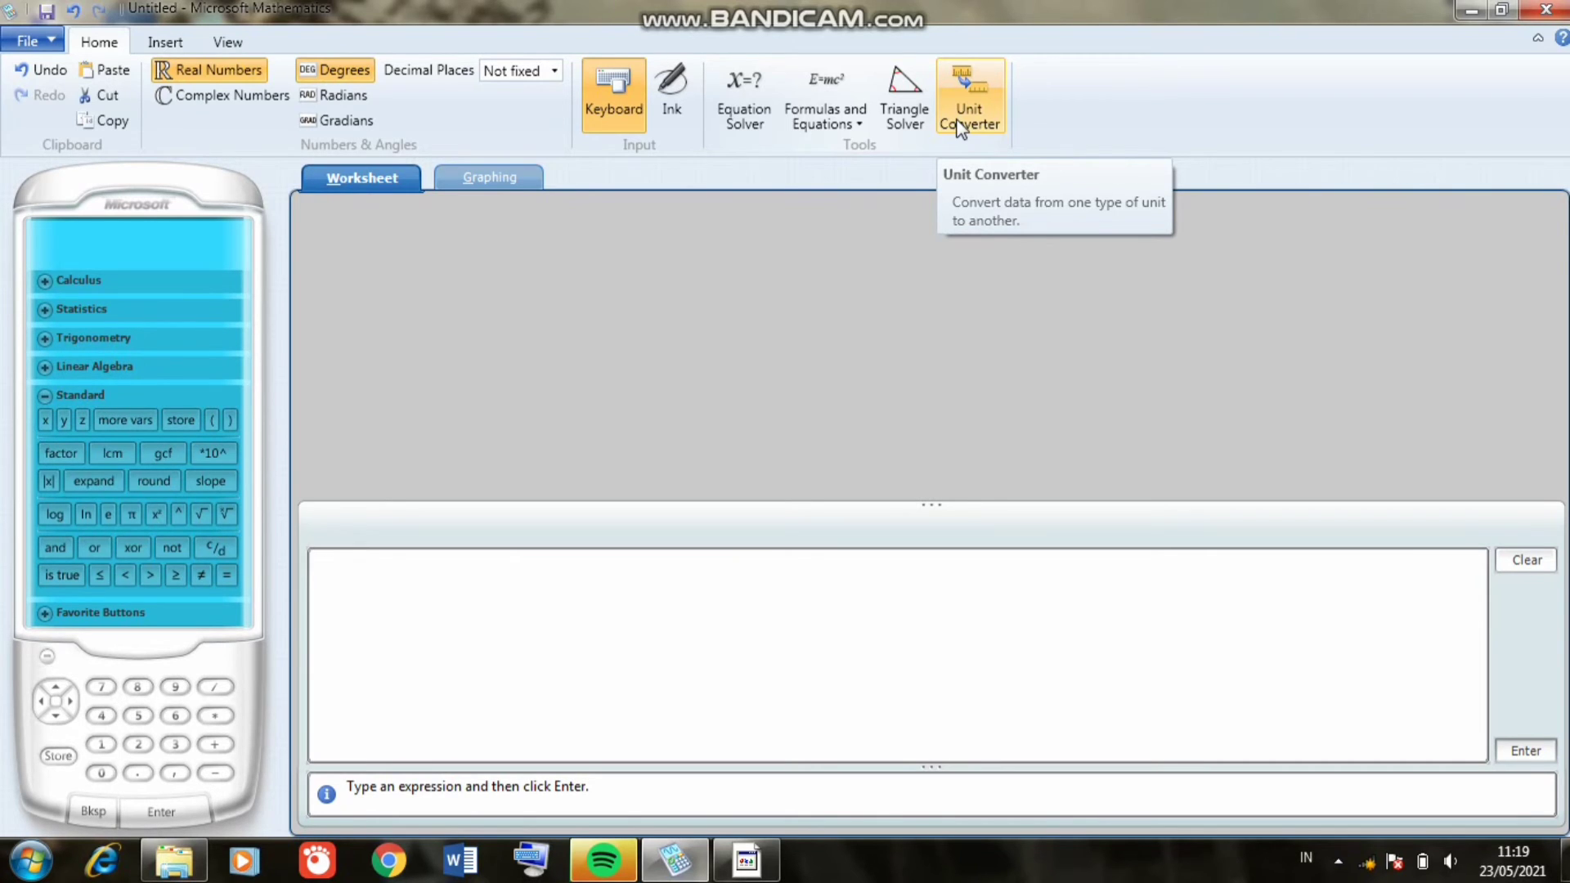
Step: Open the Unit Converter, move its window higher and review the quantities it can convert, keeping Length selected
{"action": "left_click", "coordinate": [962, 127]}
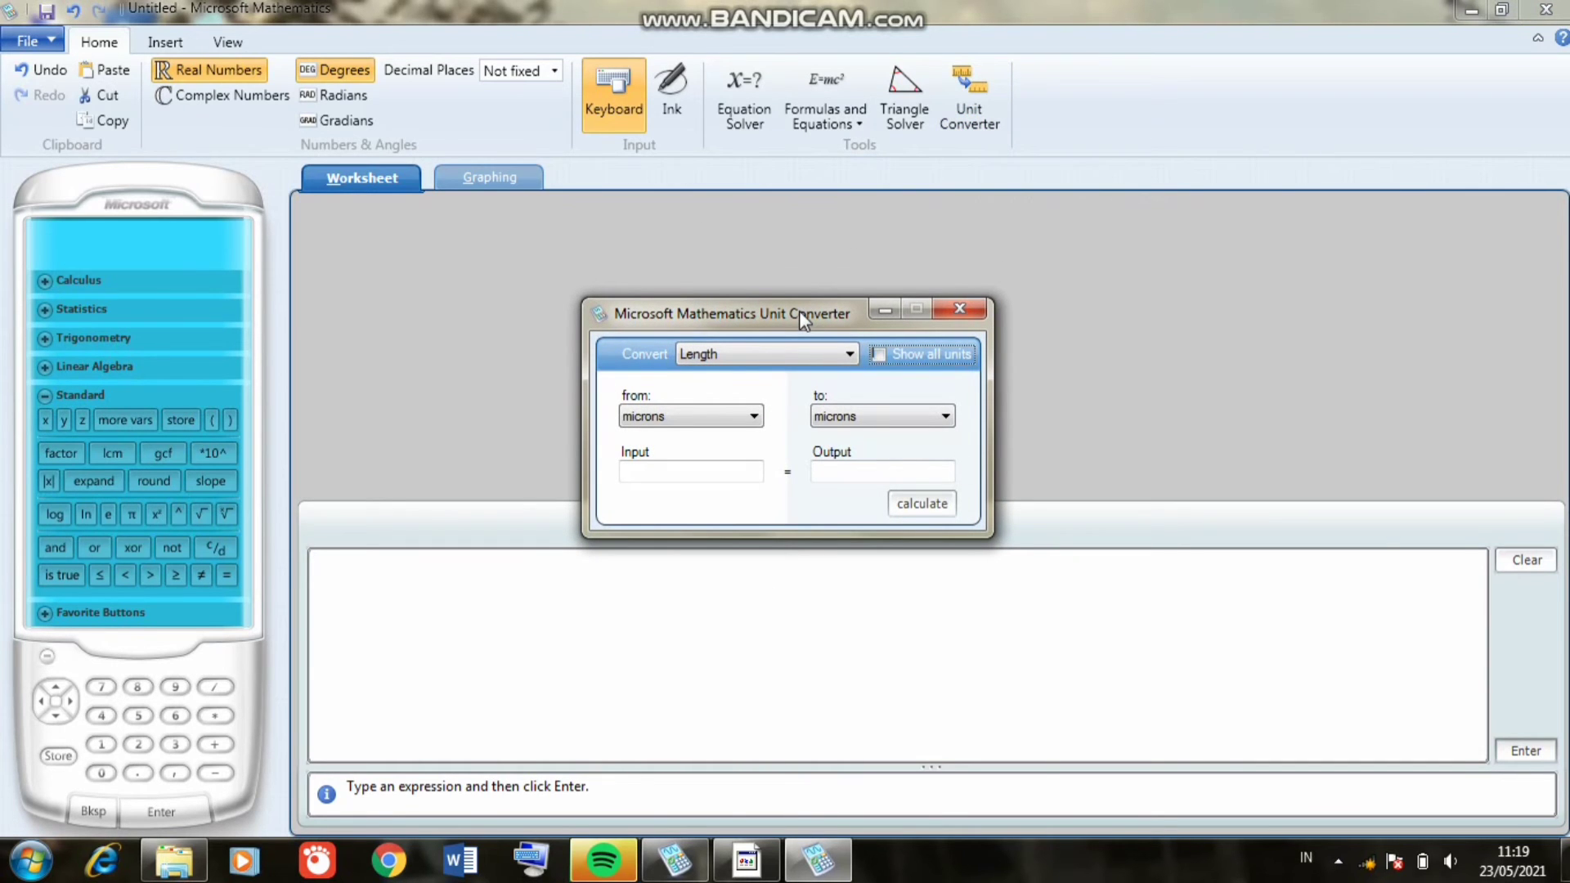
{"action": "left_click_drag", "start_coordinate": [799, 303], "coordinate": [799, 239]}
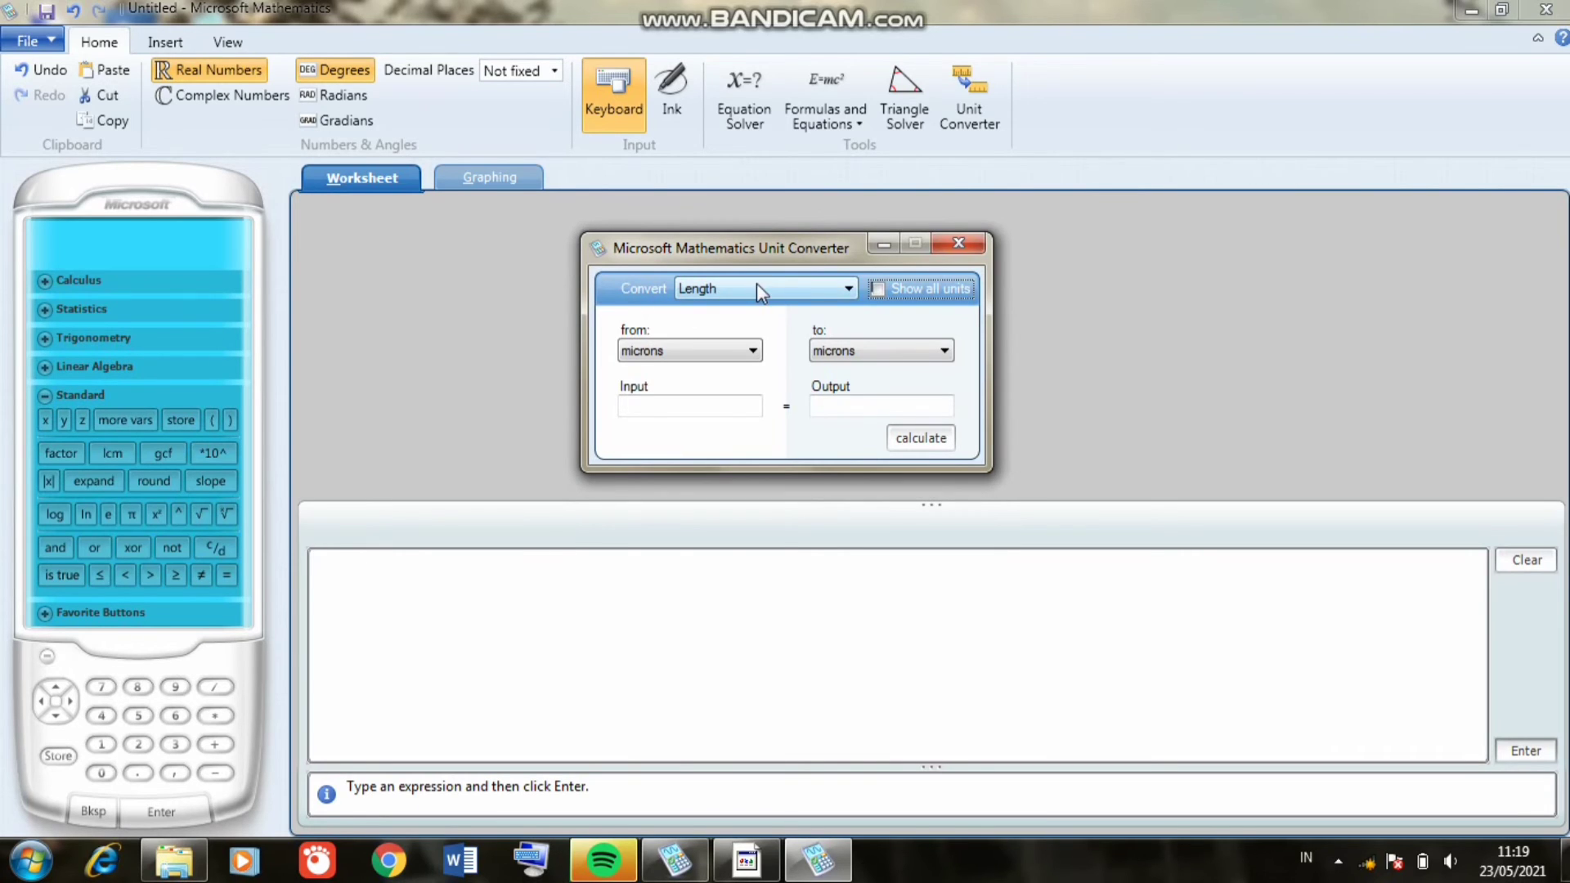
{"action": "left_click", "coordinate": [730, 295]}
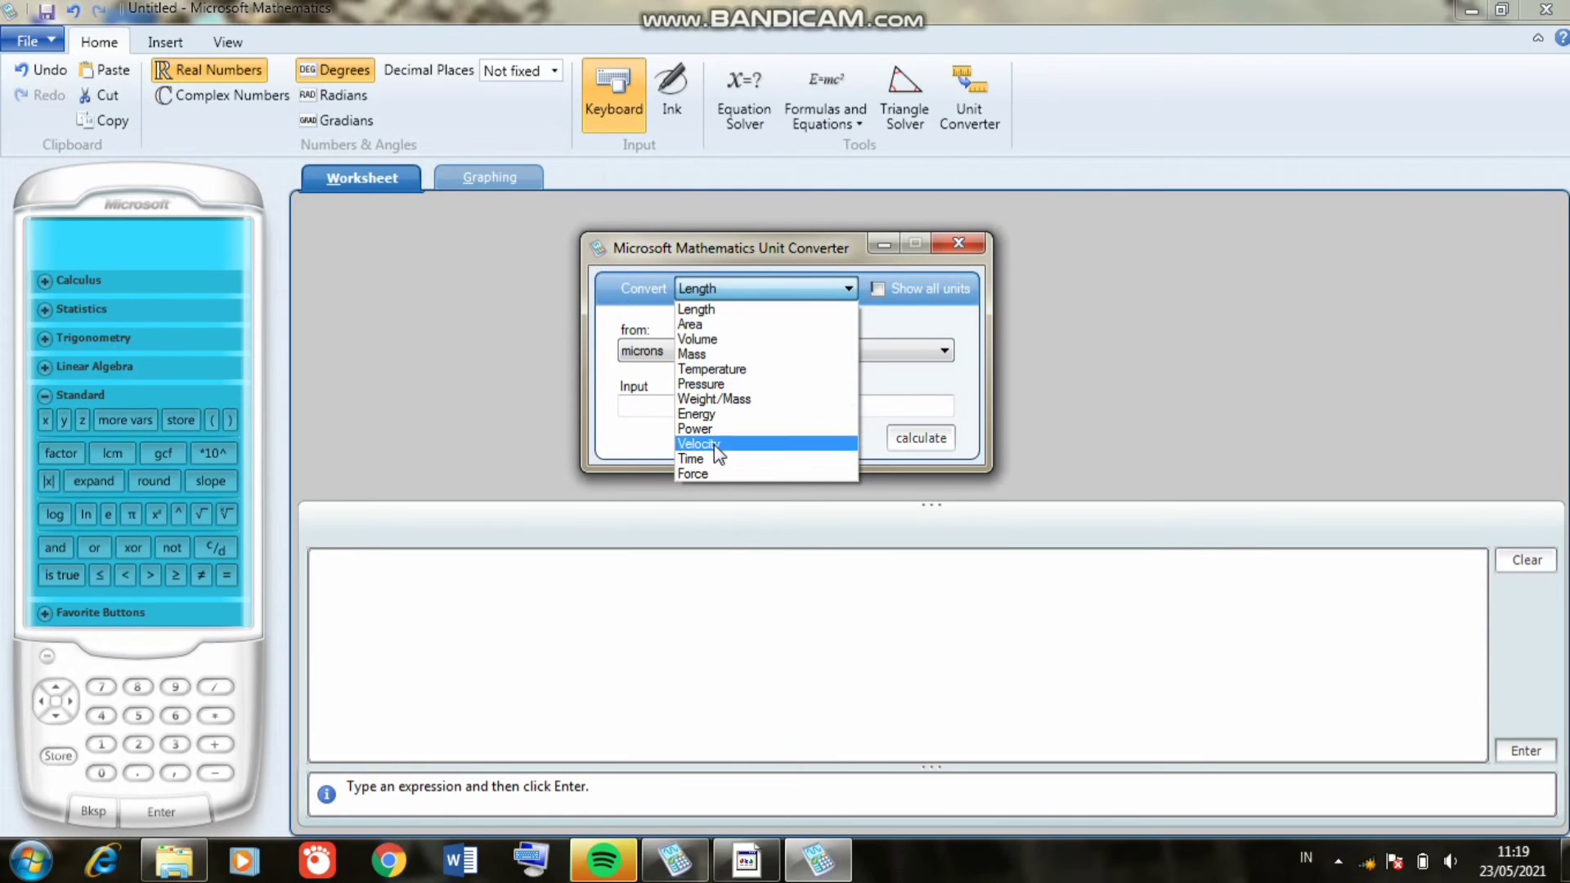
{"action": "left_click", "coordinate": [897, 344]}
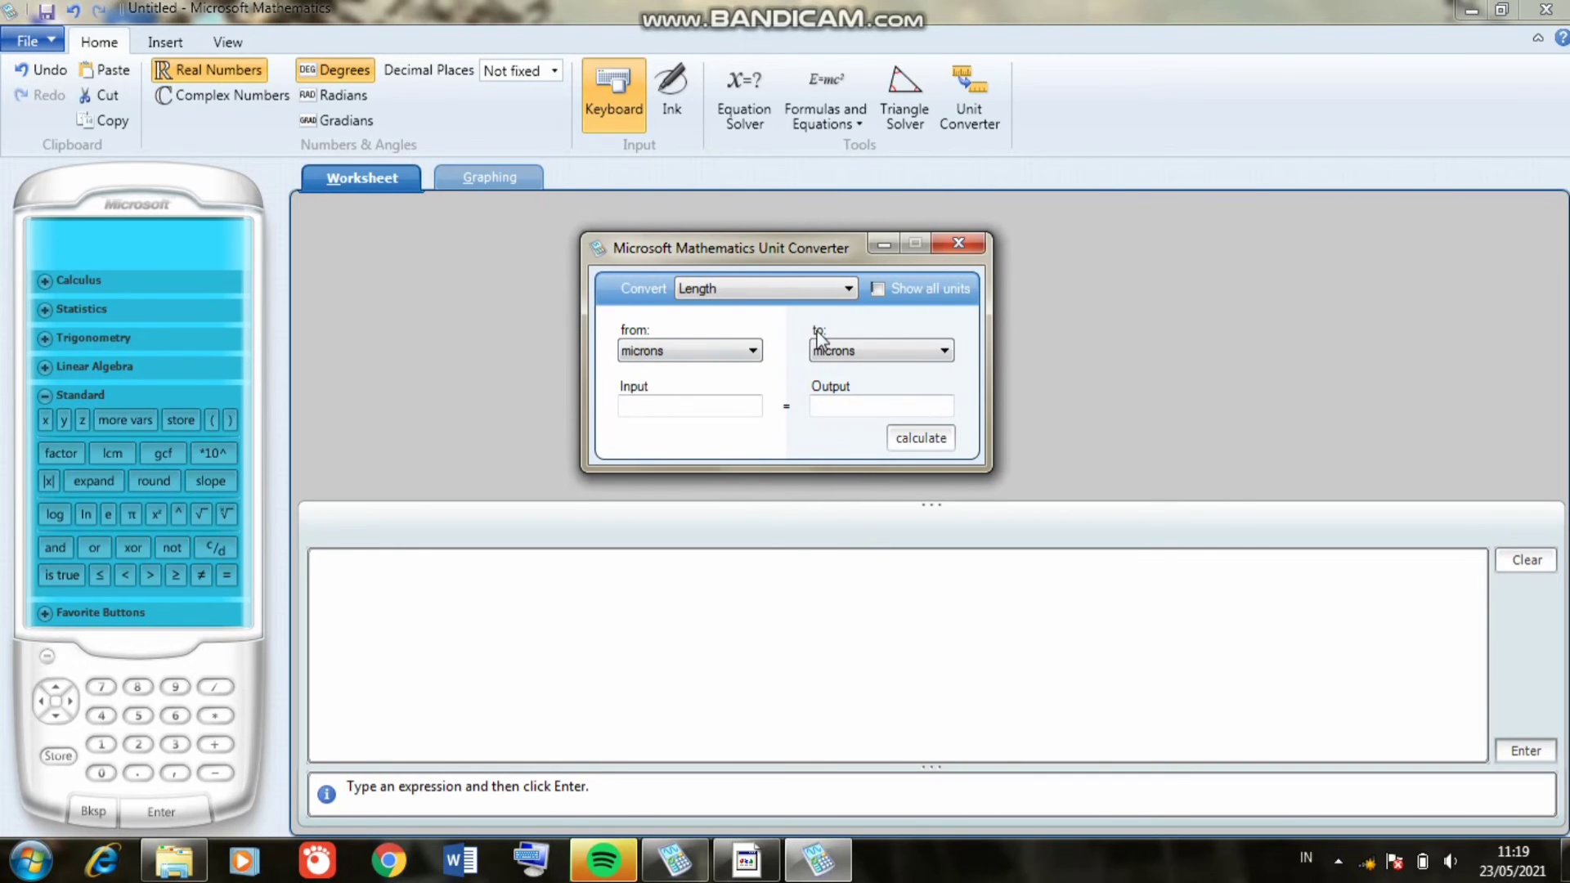
Step: Examine the length units available for the source and target of the conversion without changing either
{"action": "left_click", "coordinate": [660, 350]}
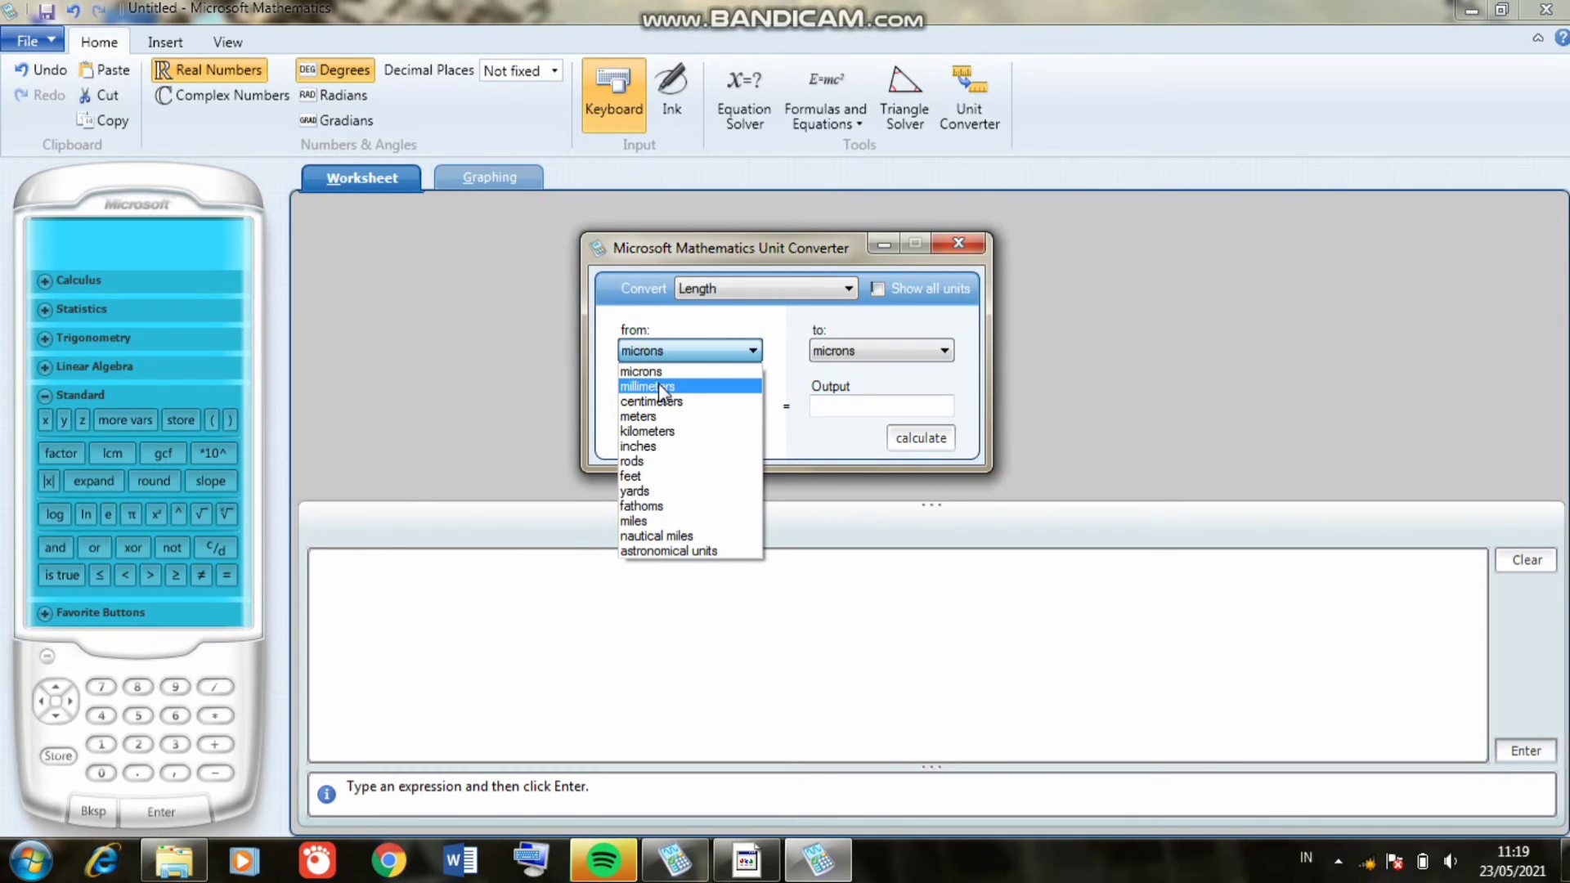
{"action": "left_click", "coordinate": [849, 327]}
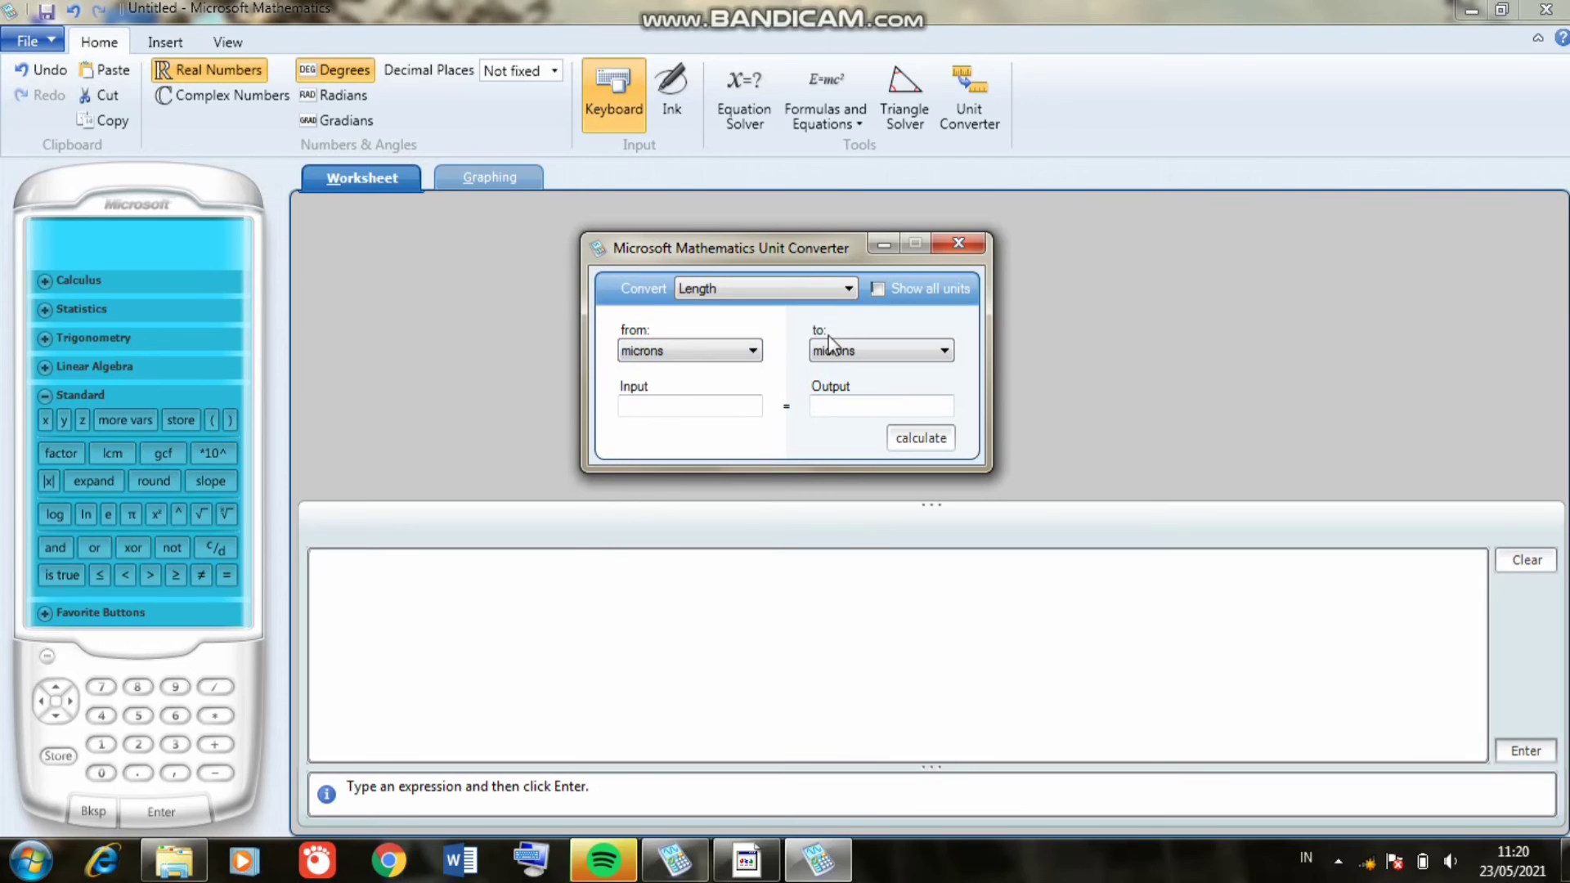
{"action": "left_click", "coordinate": [834, 351]}
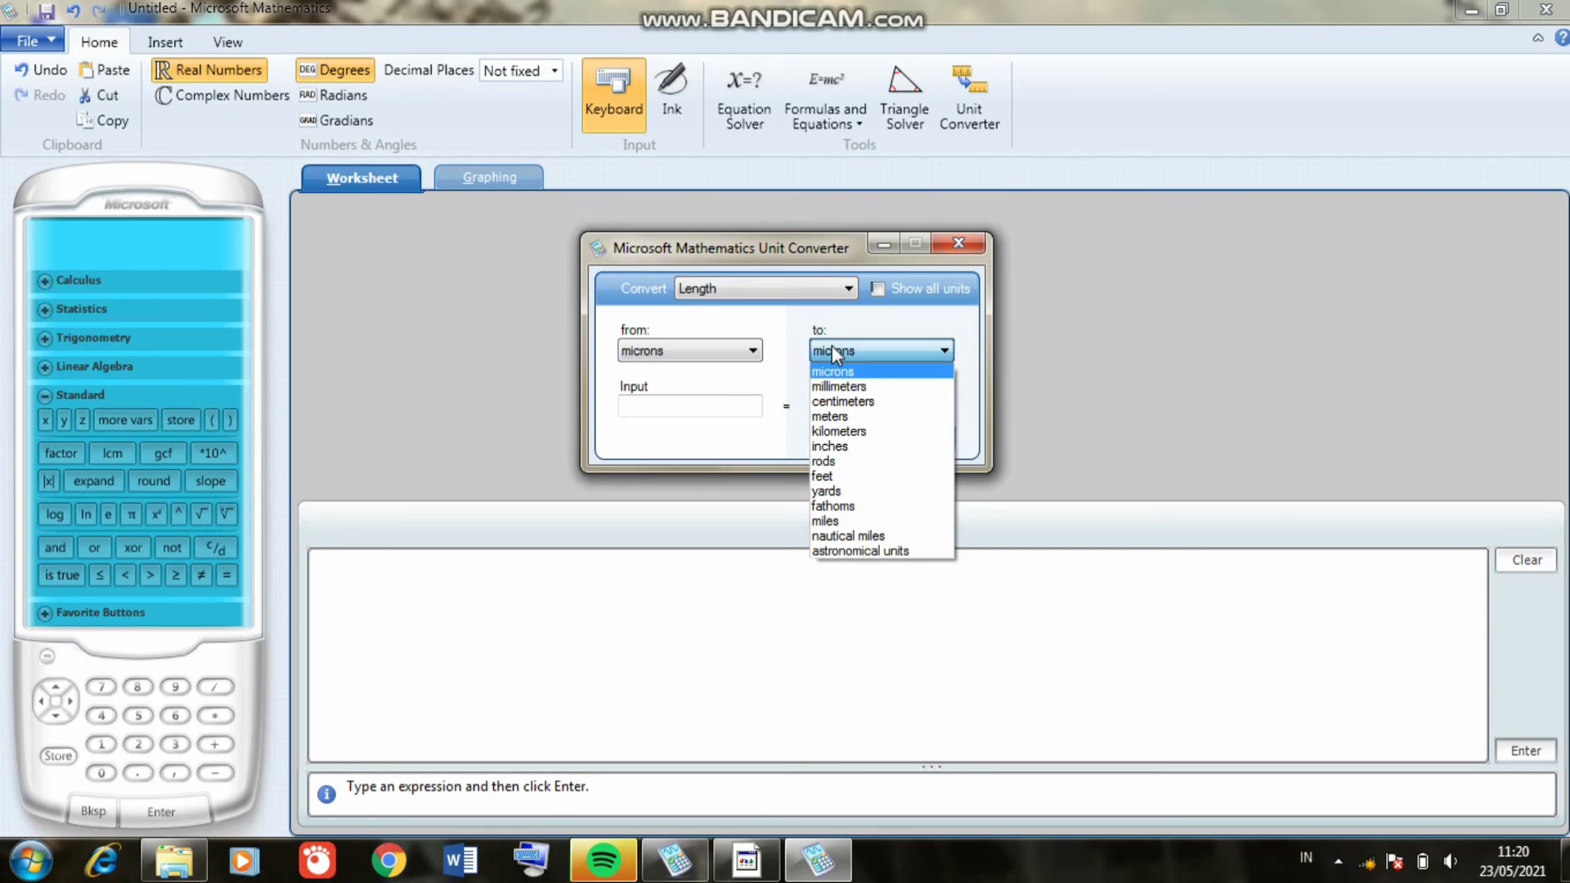
{"action": "left_click", "coordinate": [834, 353]}
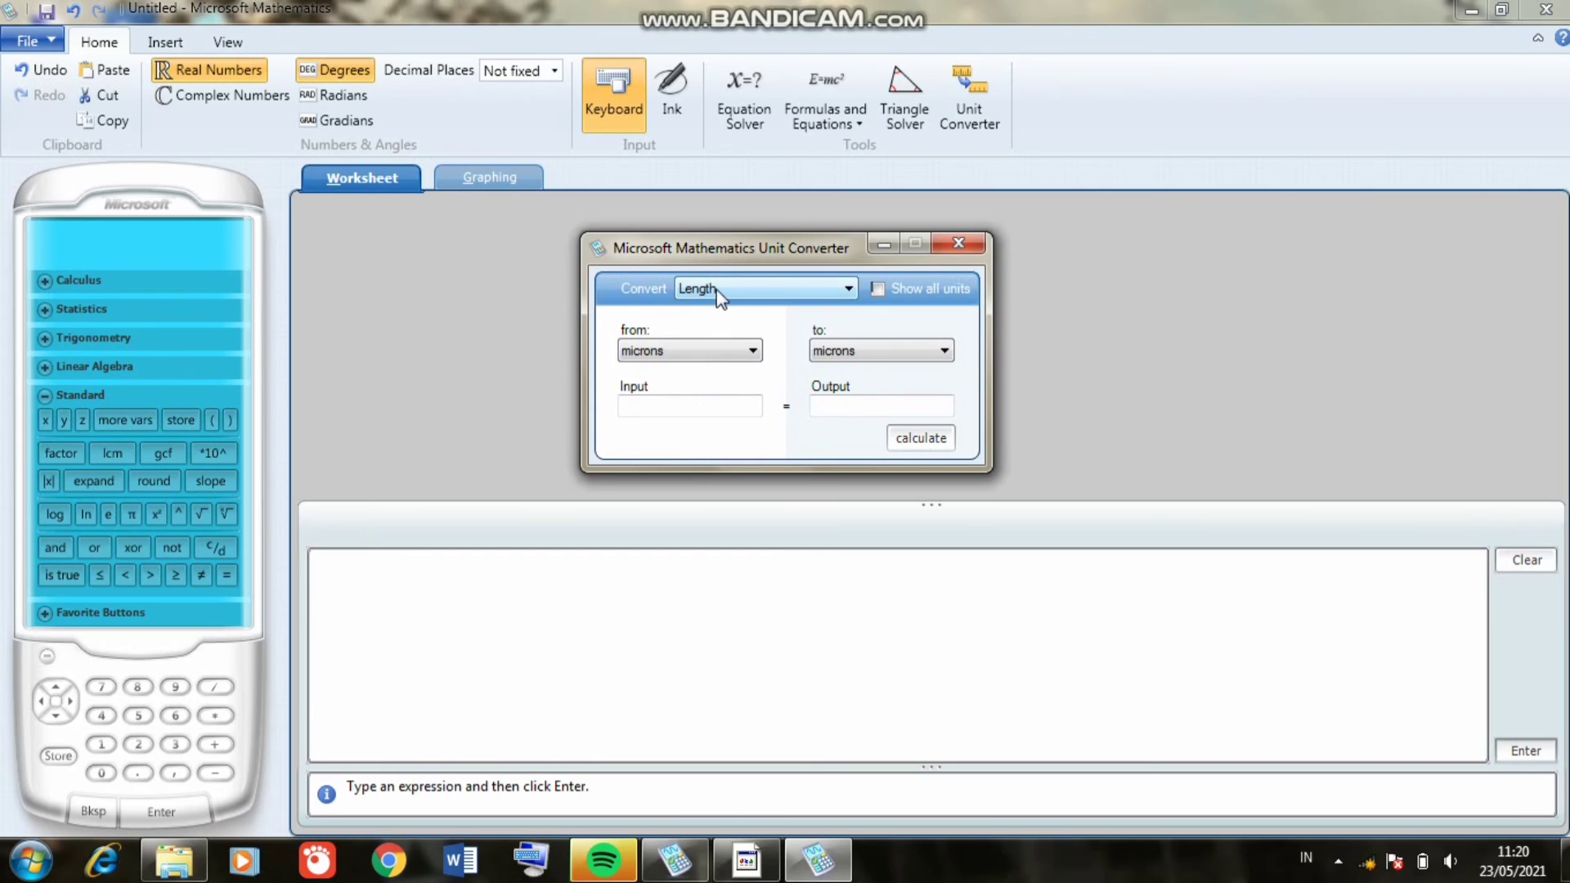
Step: Set the length conversion to go from feet to centimeters
{"action": "left_click", "coordinate": [641, 348]}
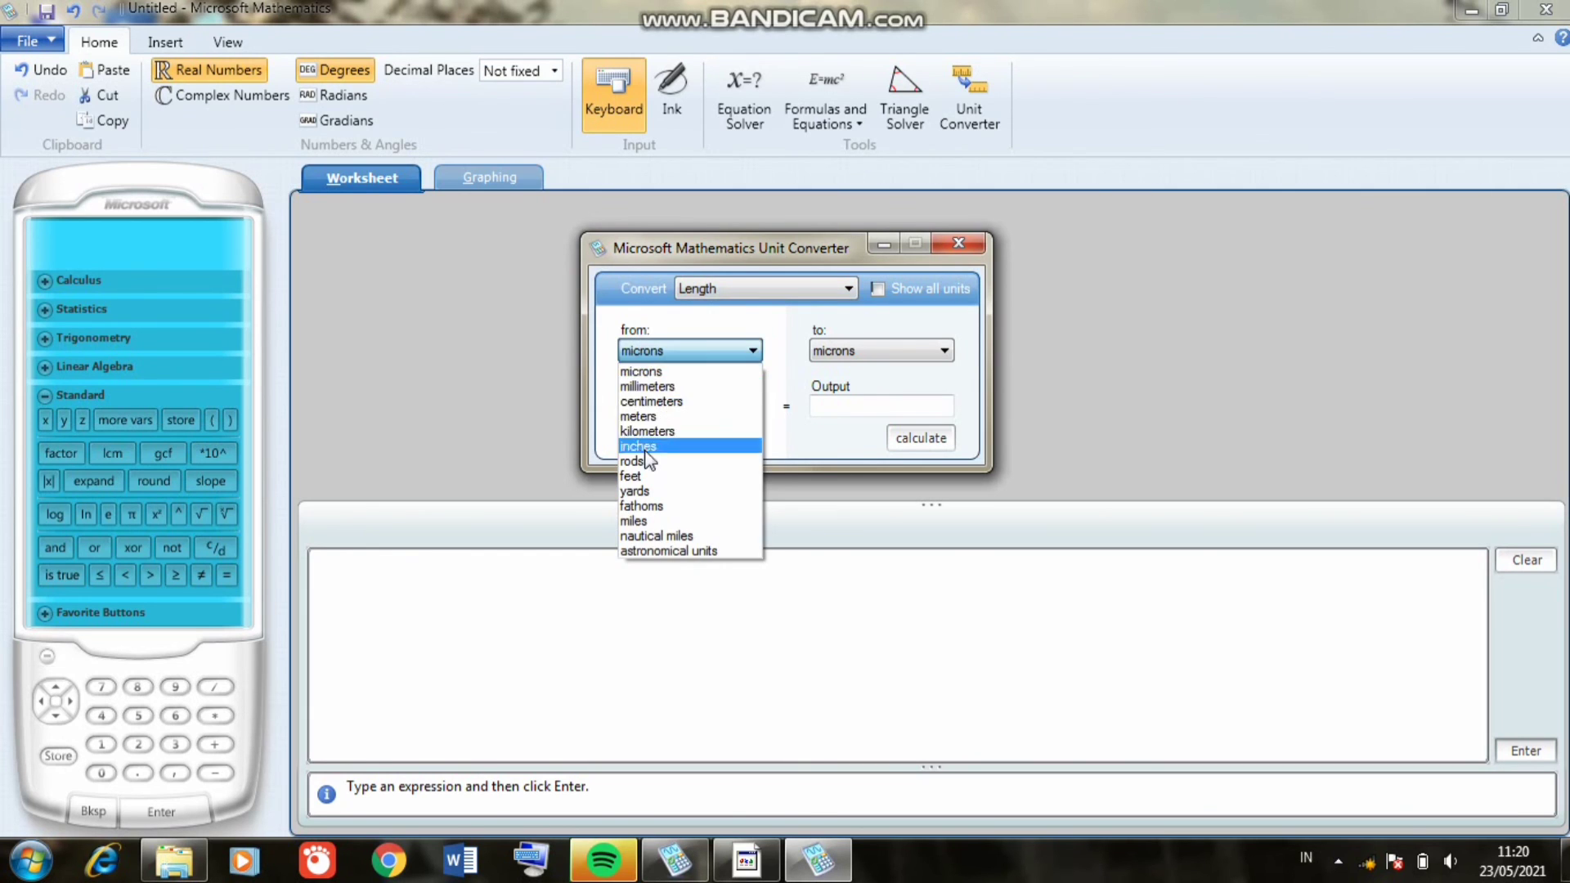
{"action": "left_click", "coordinate": [646, 475]}
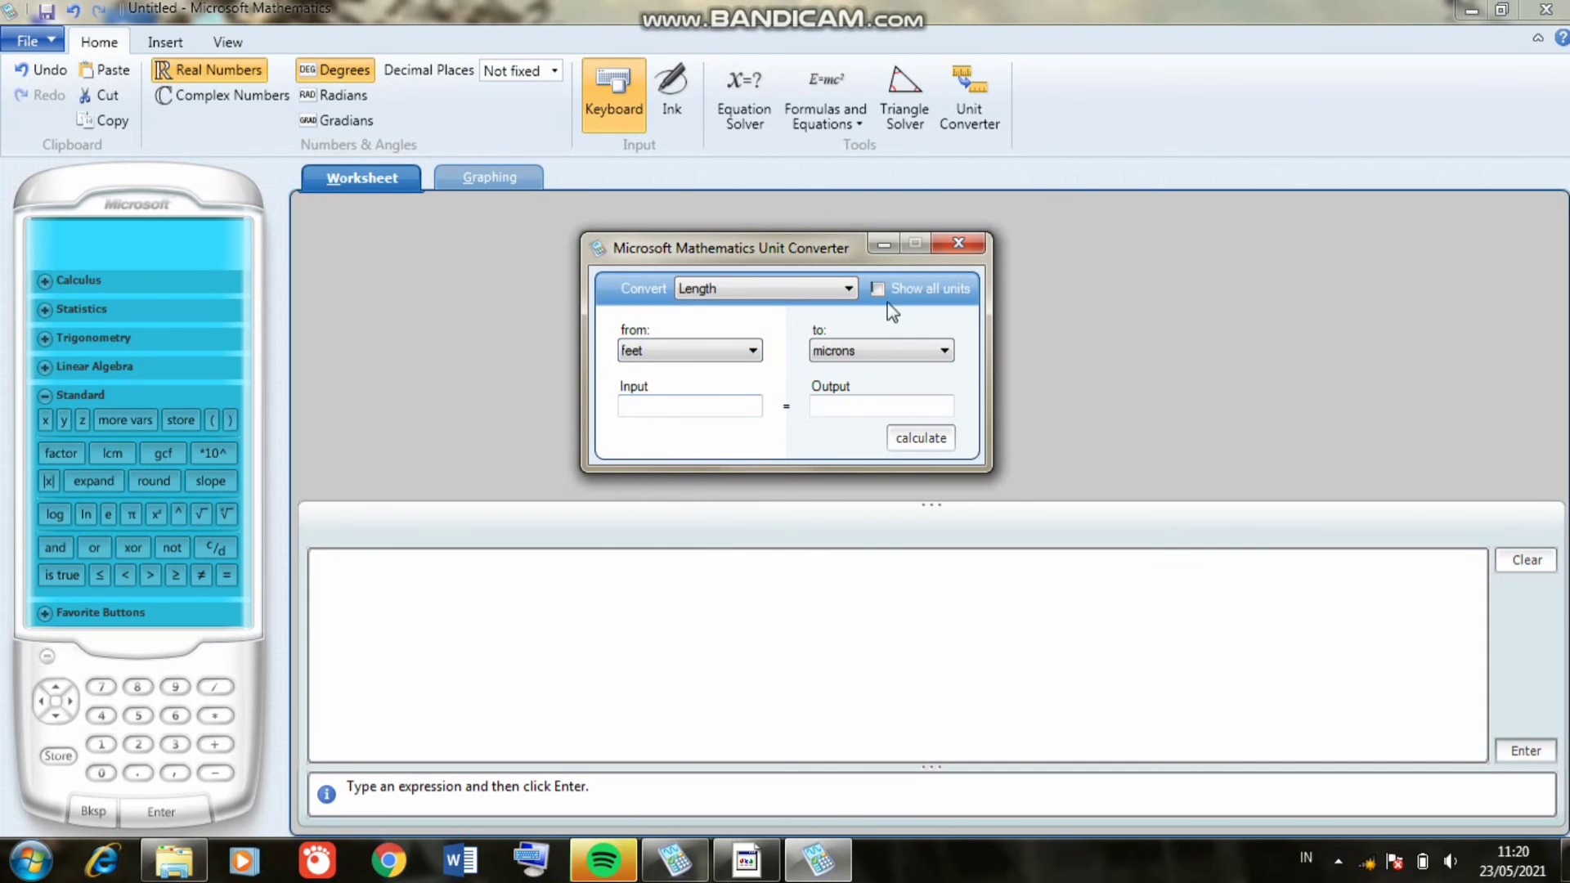
{"action": "left_click", "coordinate": [869, 353]}
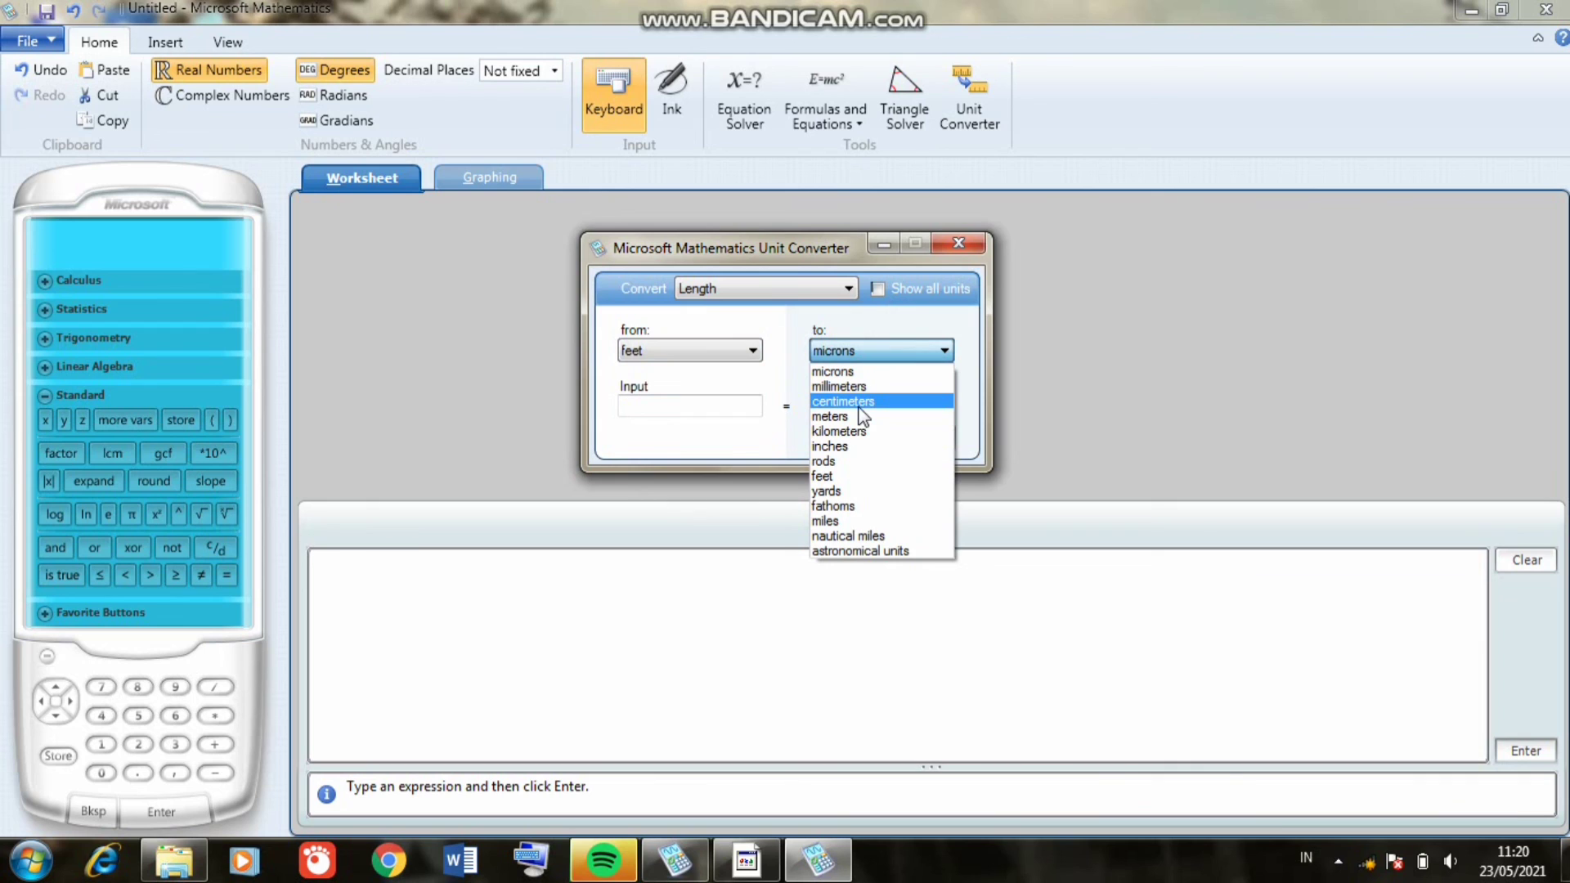
{"action": "left_click", "coordinate": [861, 406]}
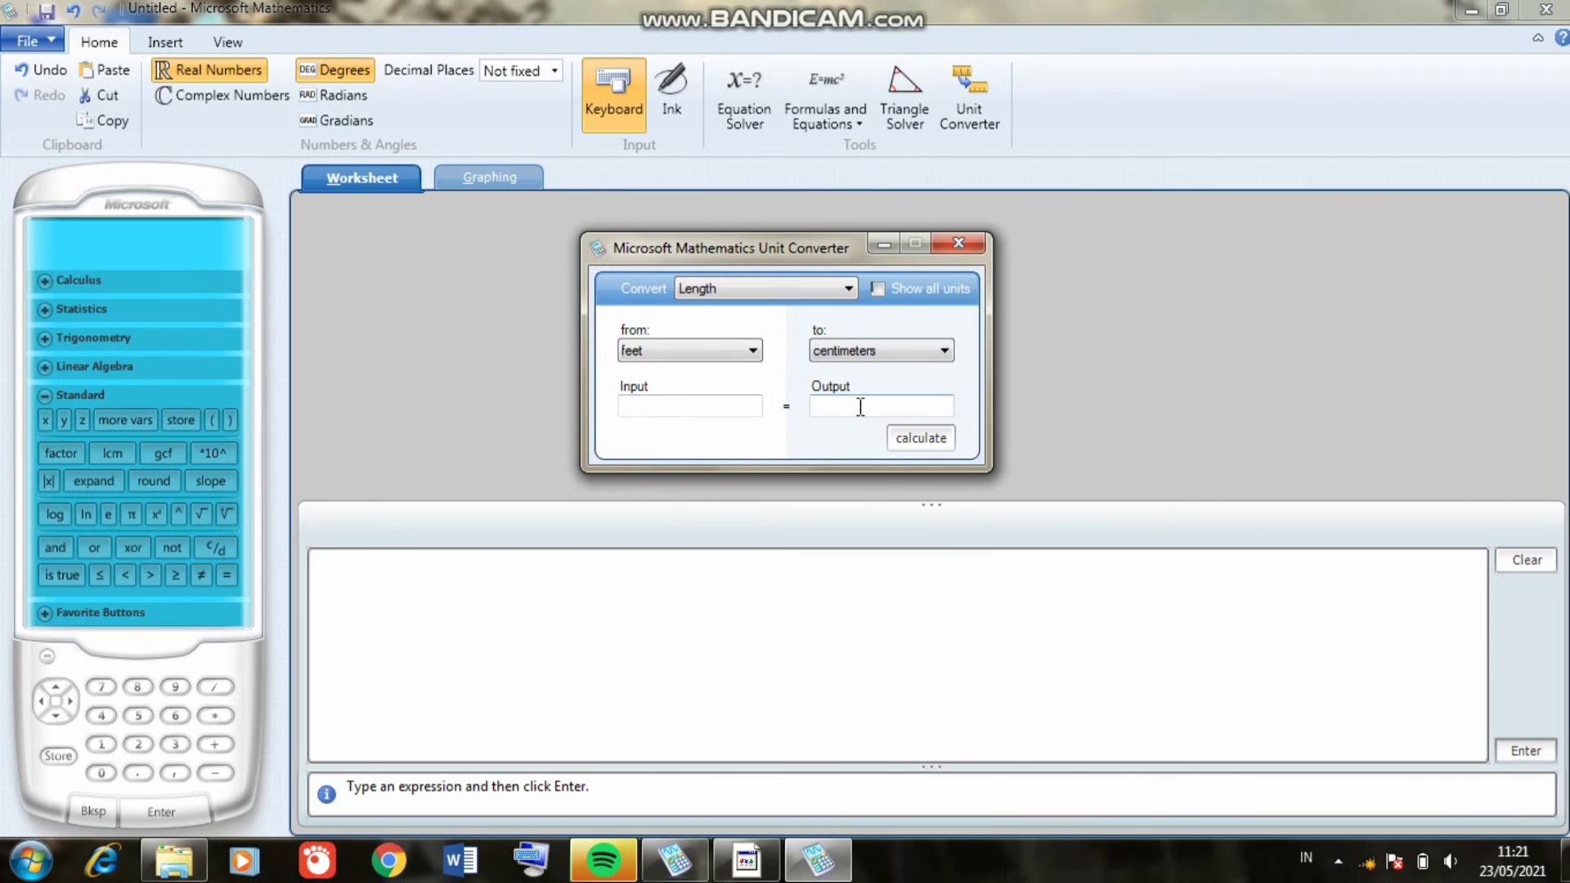
Step: Calculate the conversion for an input value of 5.3 and close the Unit Converter
{"action": "left_click", "coordinate": [683, 409]}
{"action": "type", "text": "5.3"}
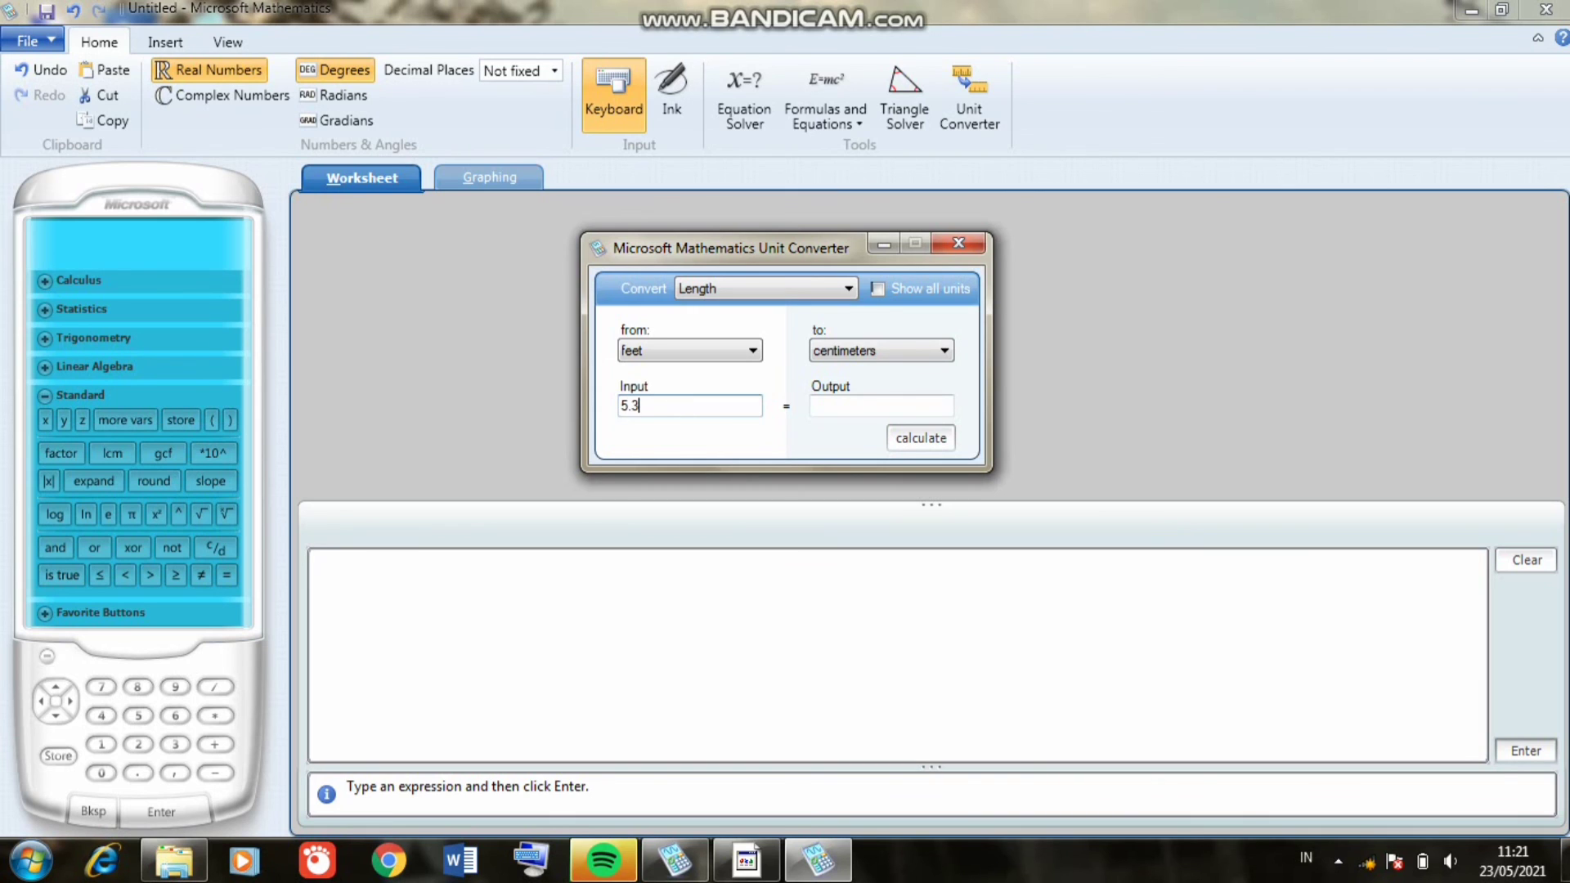
{"action": "left_click", "coordinate": [907, 447]}
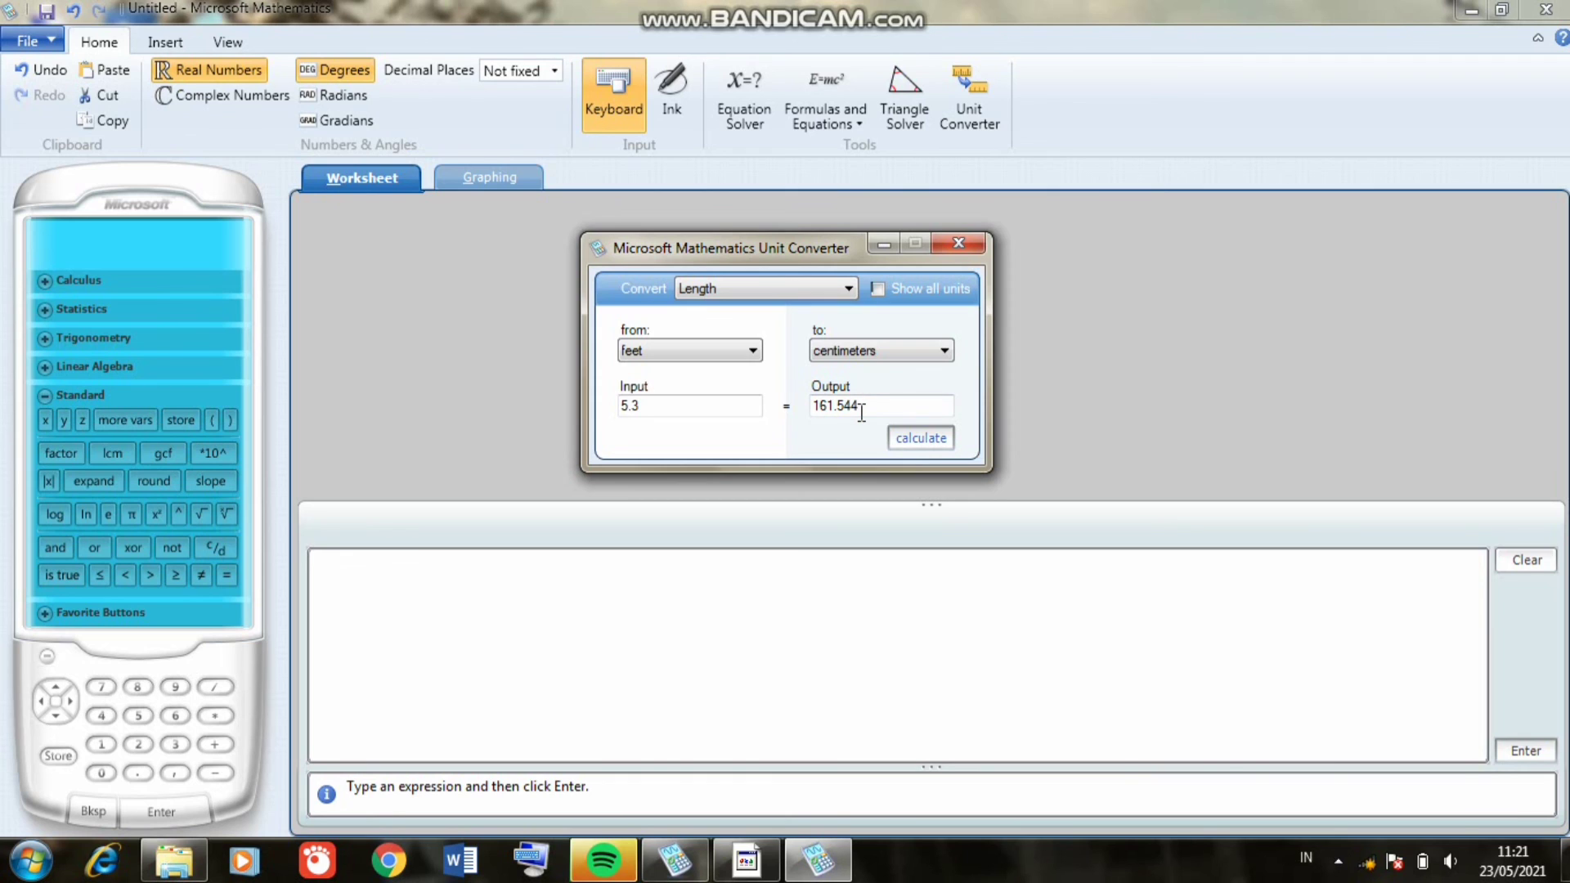
{"action": "left_click", "coordinate": [958, 244]}
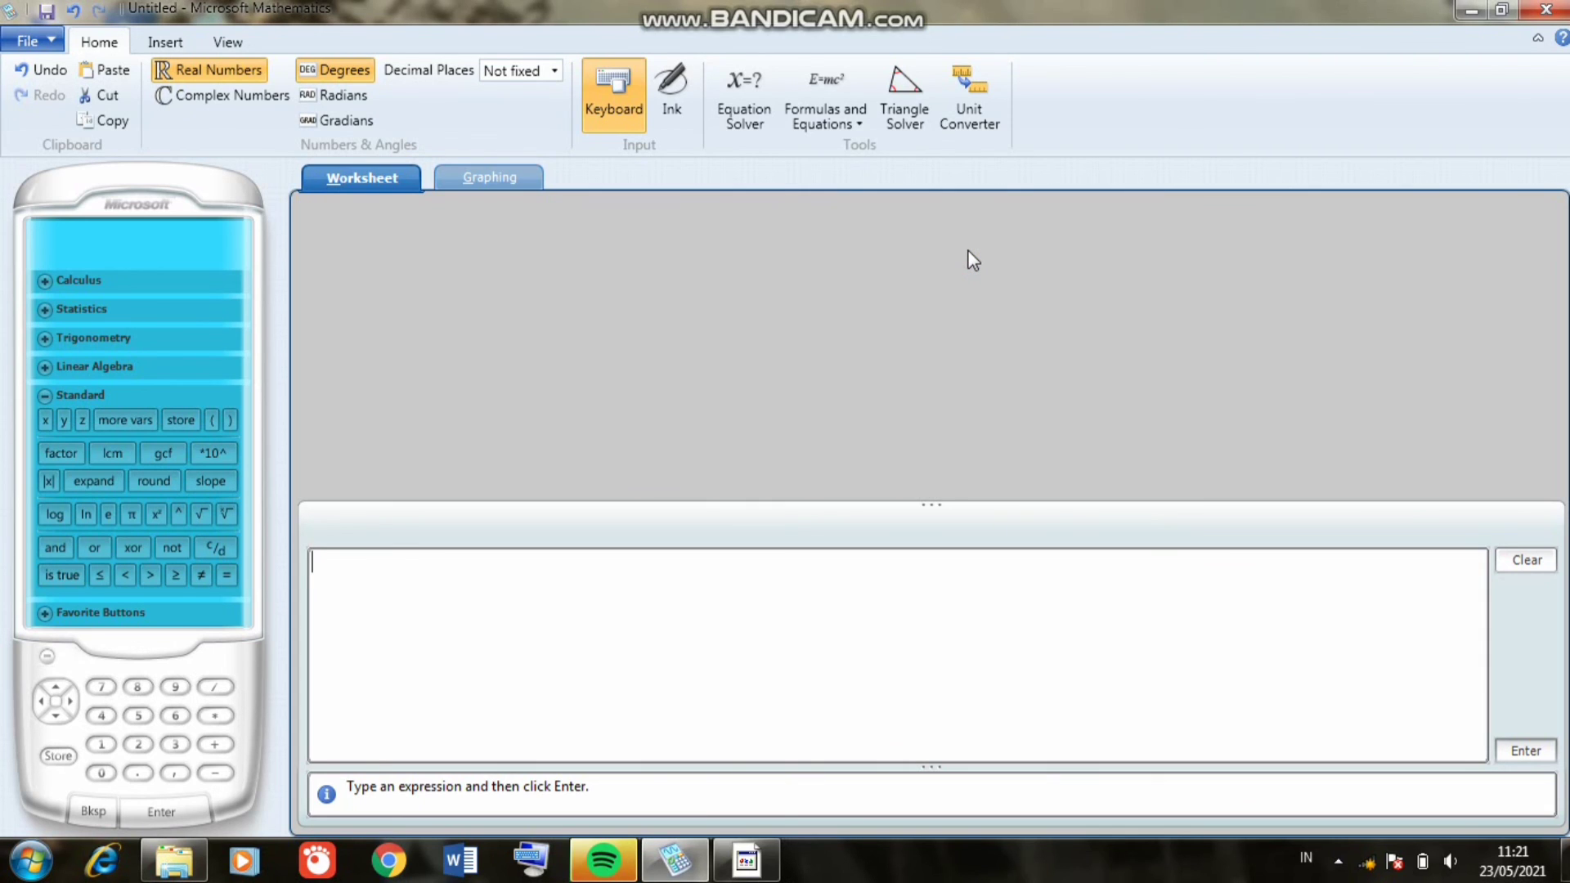